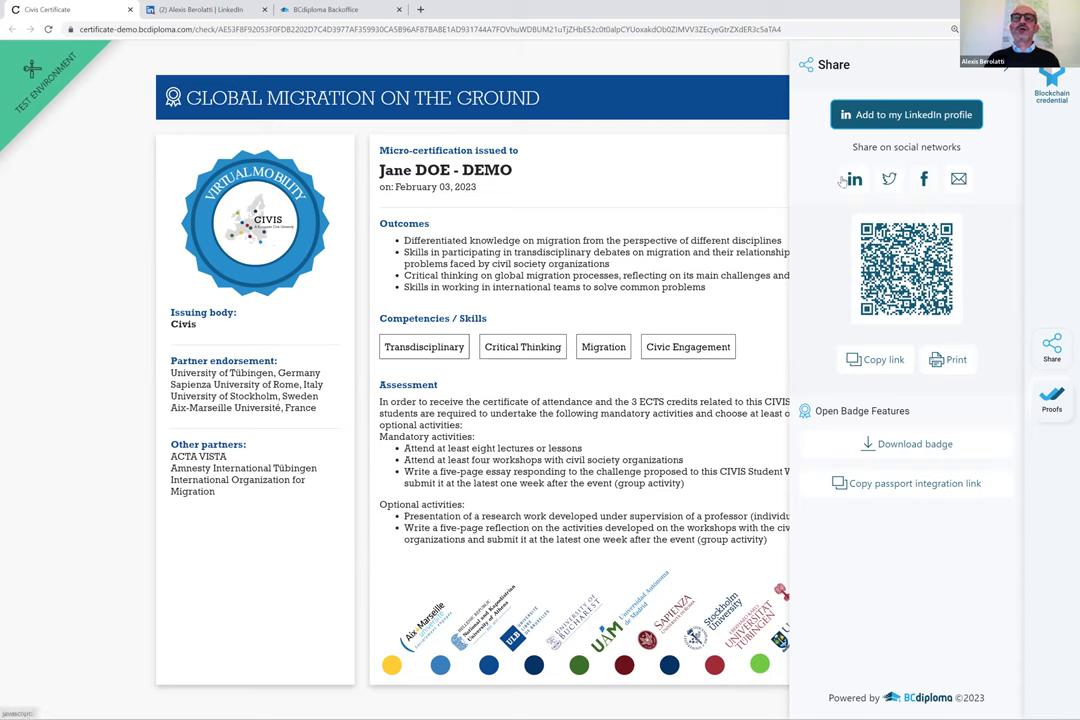
Close the sharing options and open the credential's proofs, expanding the issuer verification and the data registered on the blockchain.
mouse_move(838, 285)
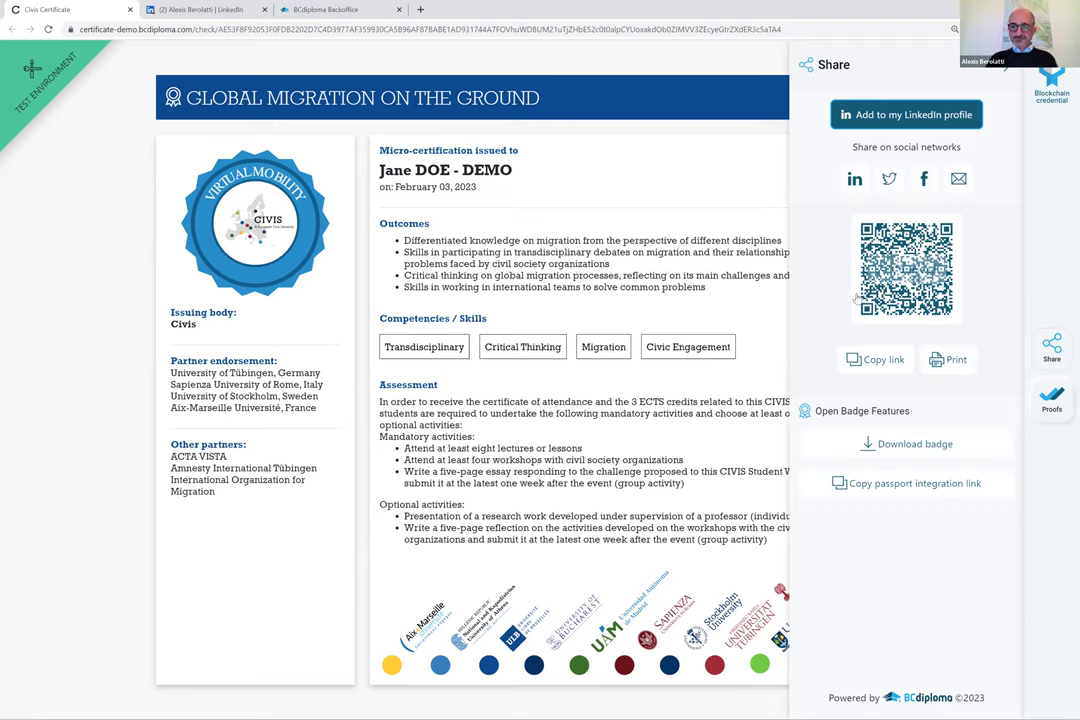
left_click(755, 185)
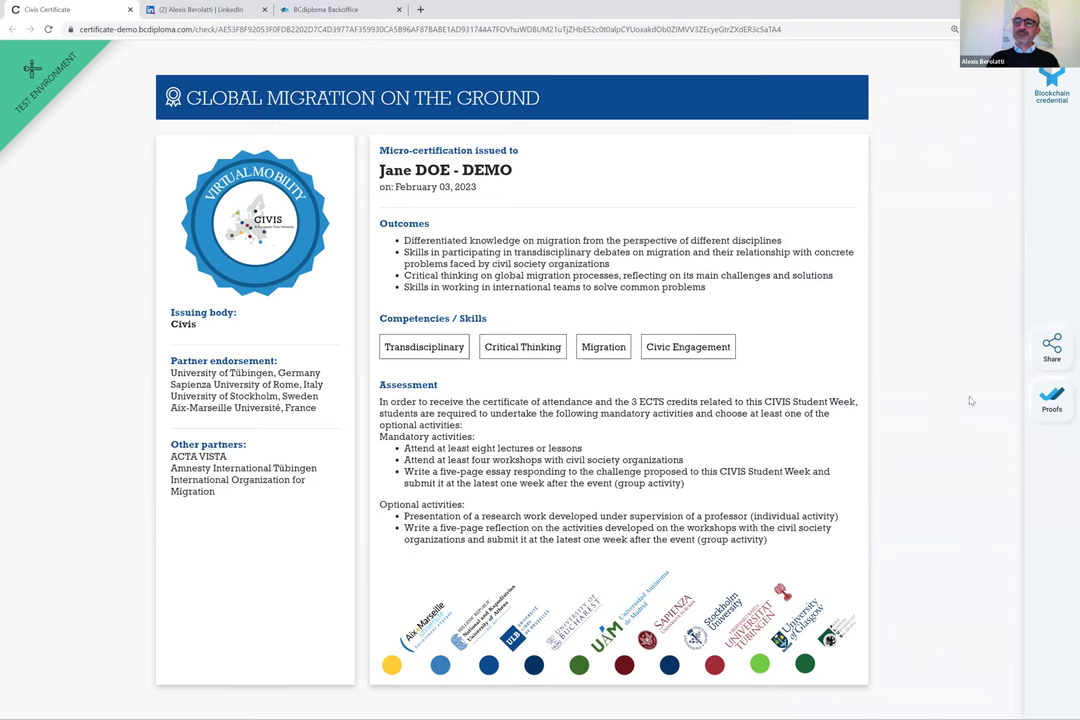
left_click(1049, 397)
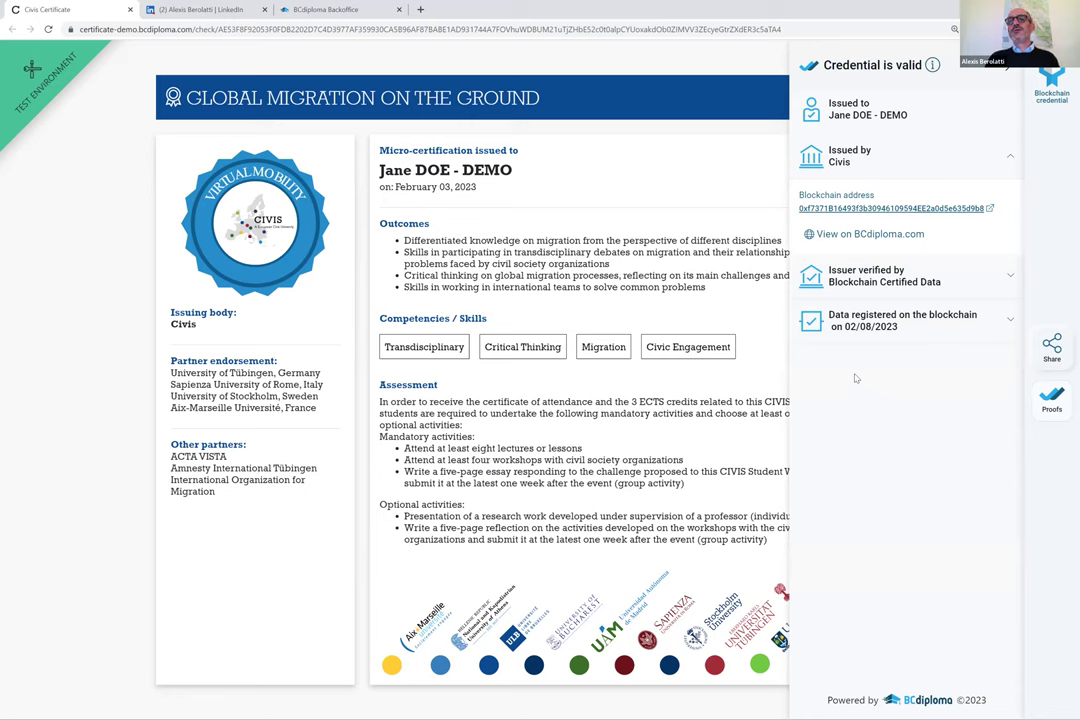
left_click(890, 276)
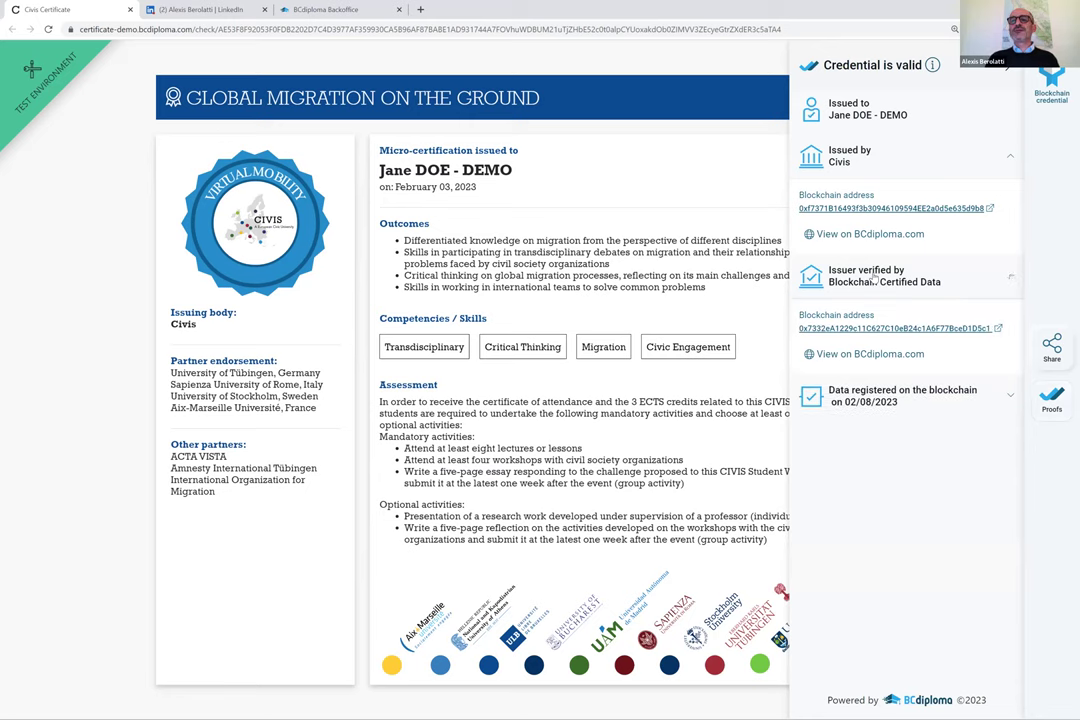
left_click(875, 400)
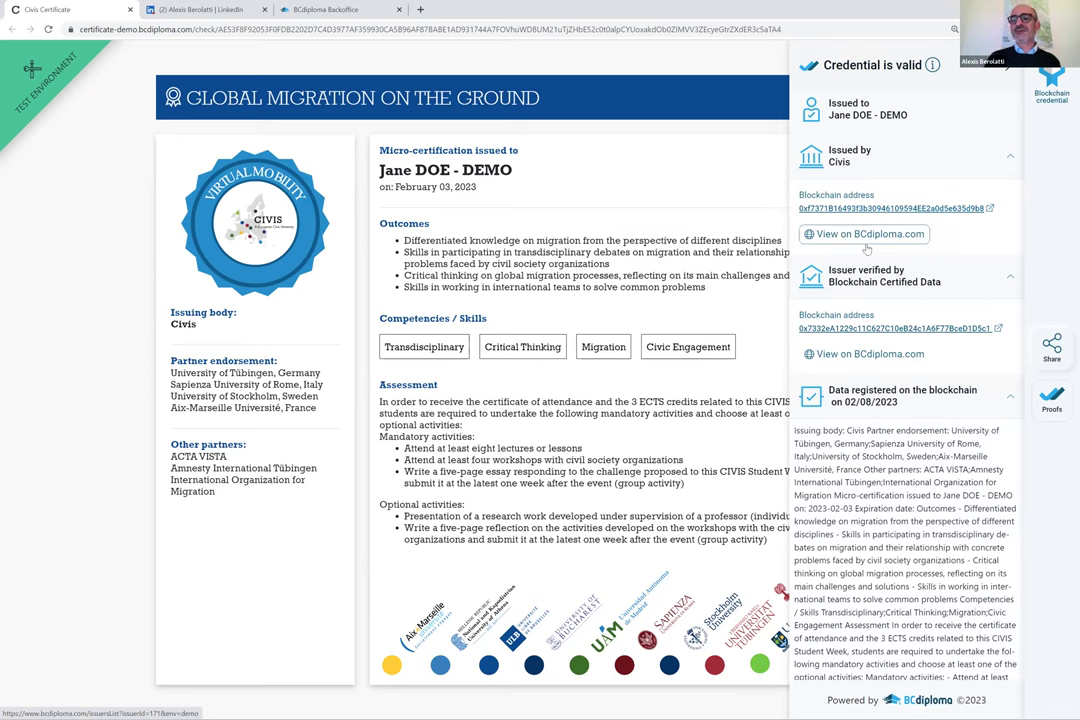
Examine the full credential text registered on the blockchain by highlighting it, and close the proofs.
scroll(899, 425, "down", 3)
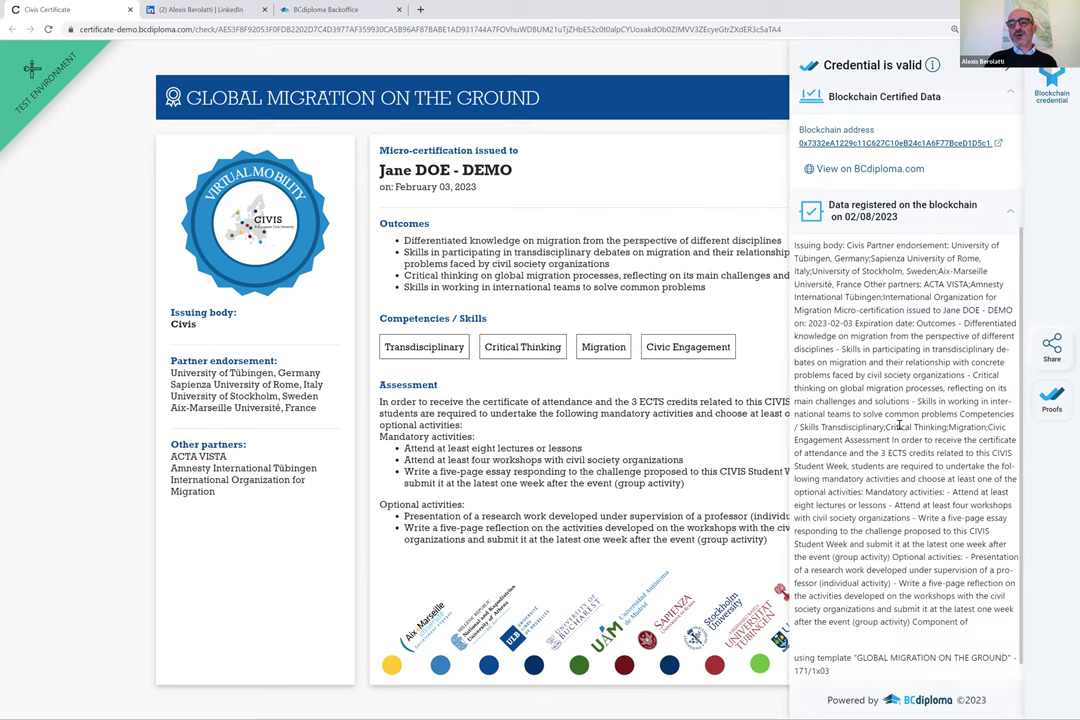
scroll(899, 425, "down", 1)
left_click_drag(797, 225, 943, 601)
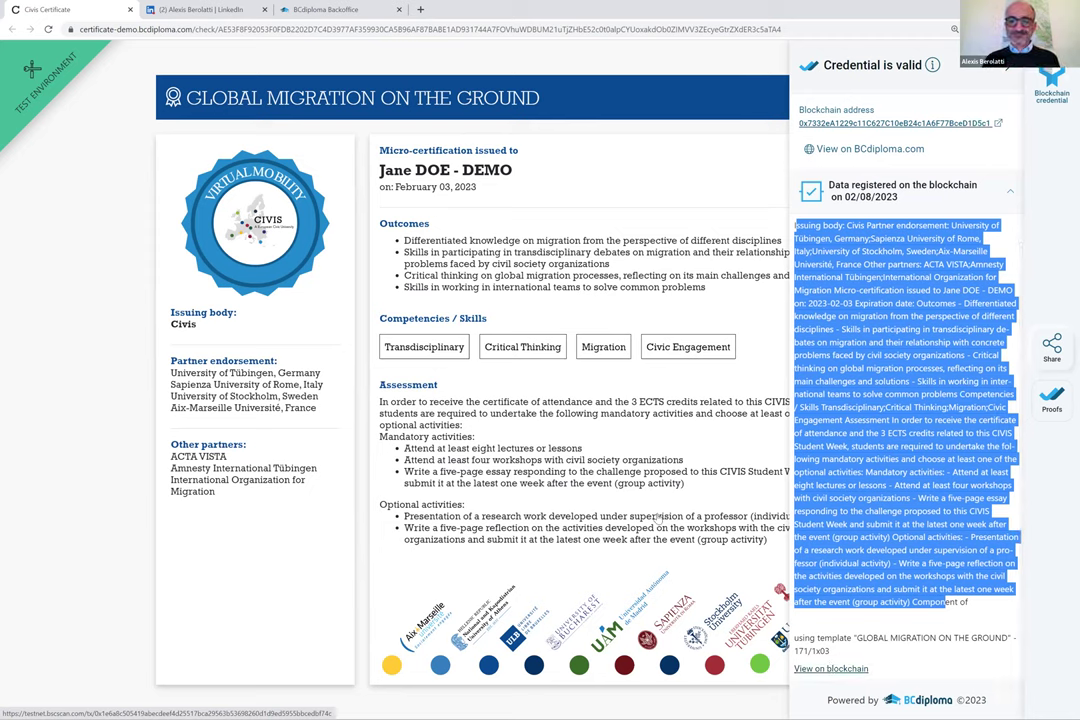
left_click(689, 492)
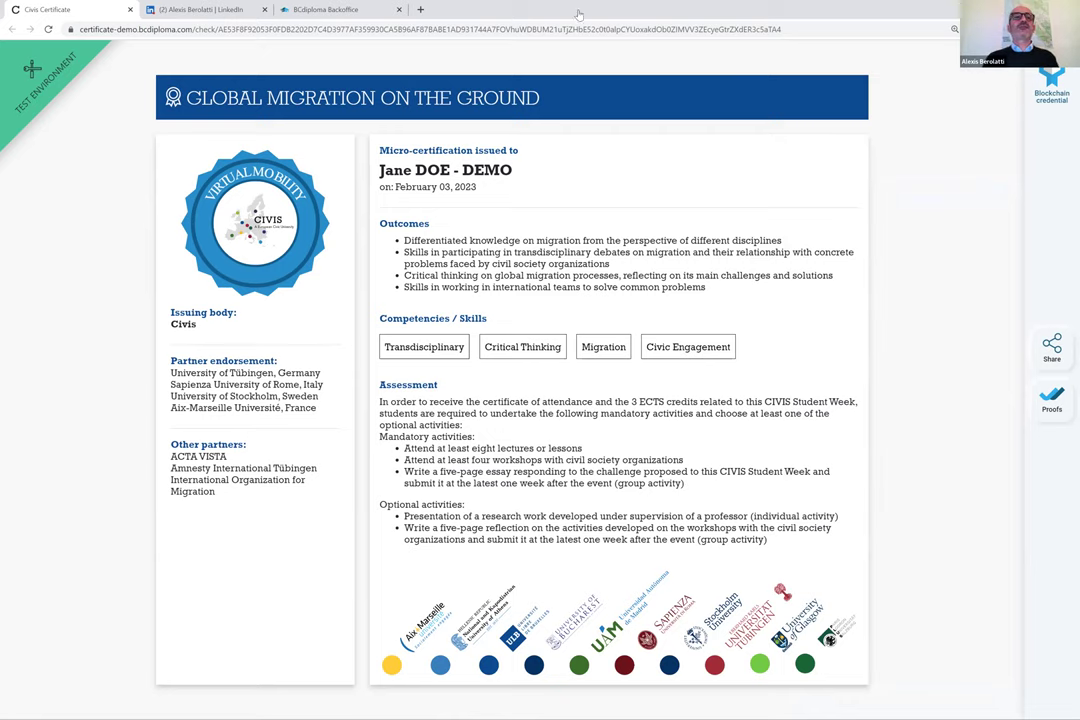
Switch to the LinkedIn profile and examine the Blockchain Expert micro-certification attached to the Chief Operating Officer position under Experience.
left_click(183, 11)
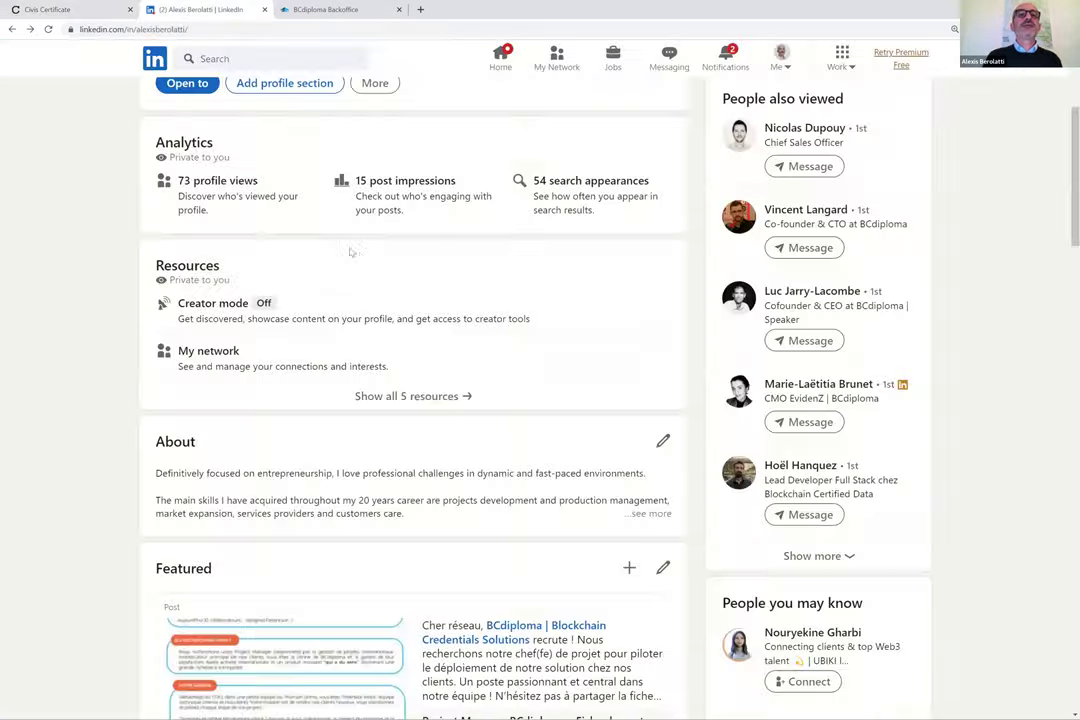
scroll(368, 247, "down", 3)
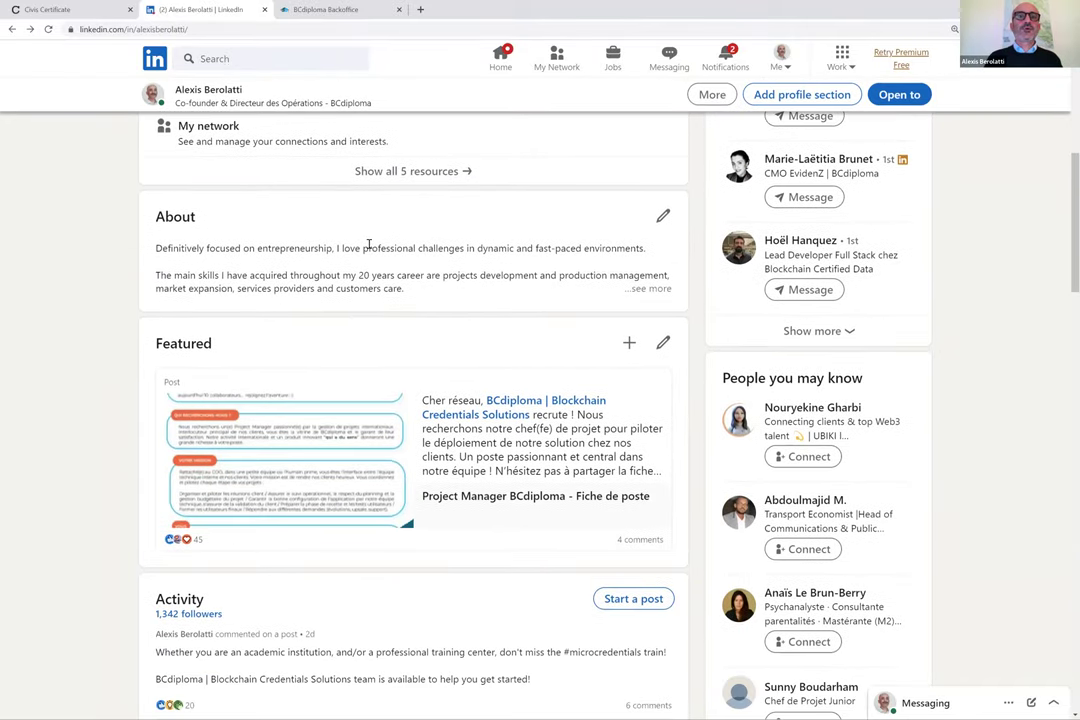
scroll(368, 246, "down", 3)
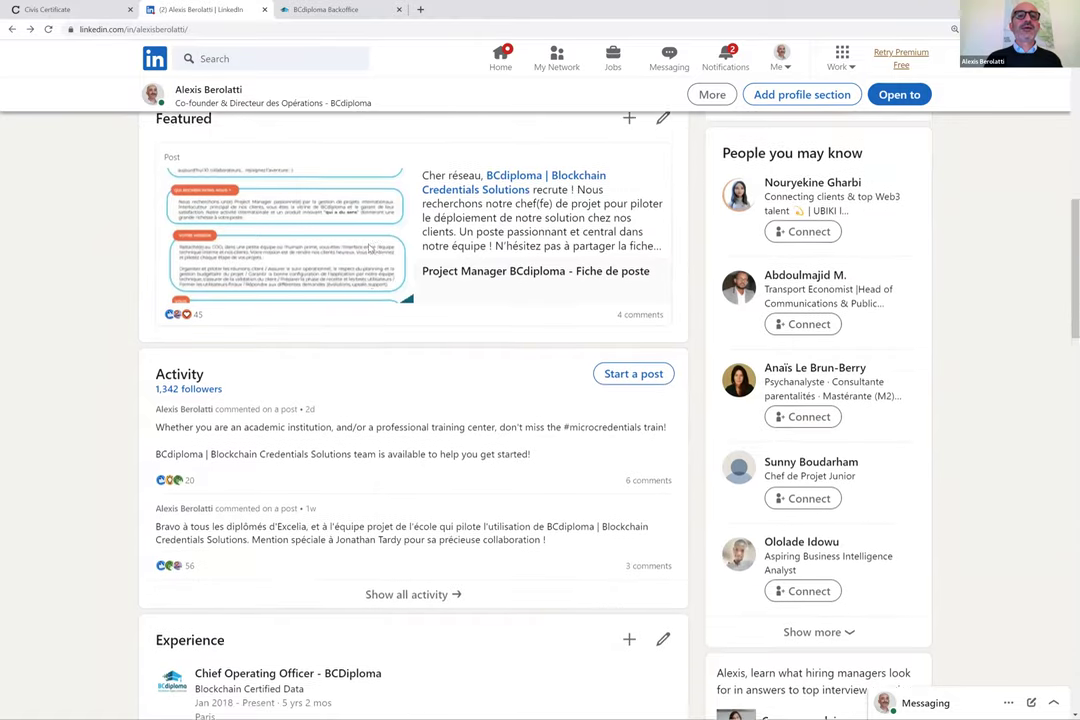
scroll(368, 247, "down", 3)
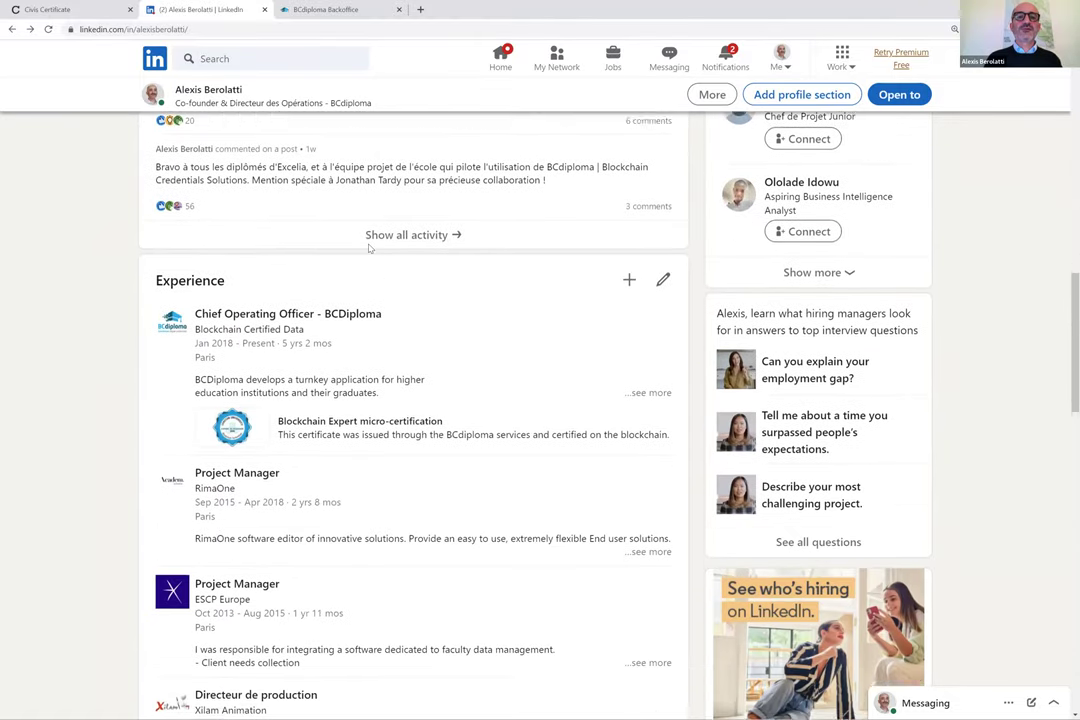
scroll(434, 276, "down", 1)
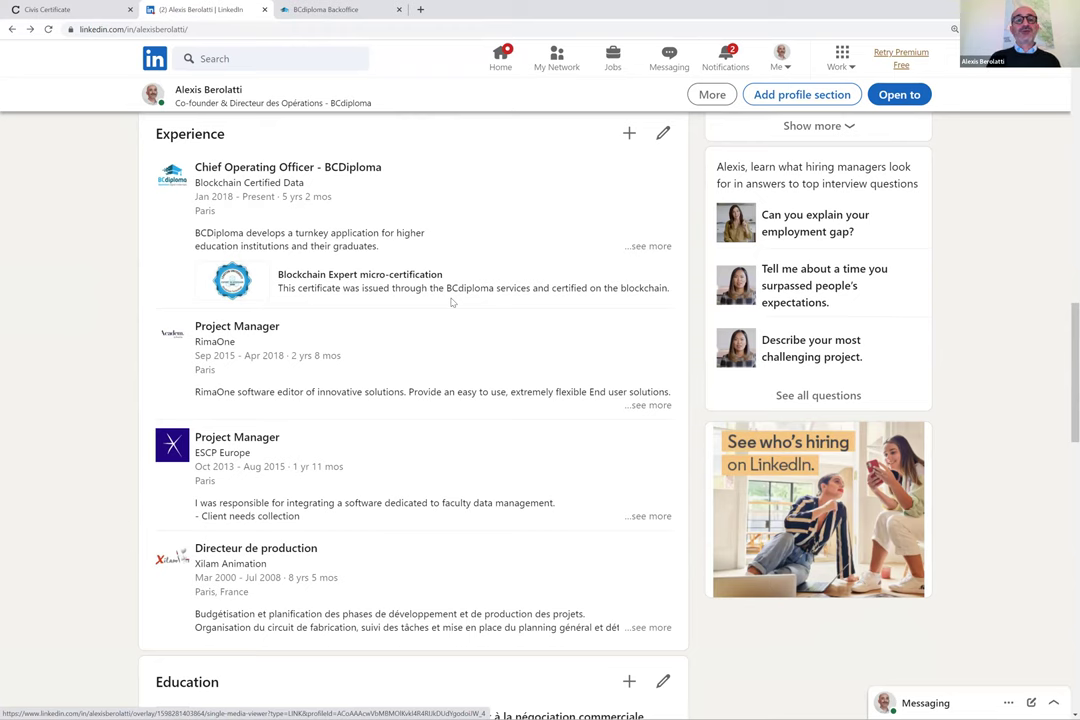
Examine the BCdiploma credentials listed in the profile's Licenses & certifications section.
scroll(451, 301, "down", 4)
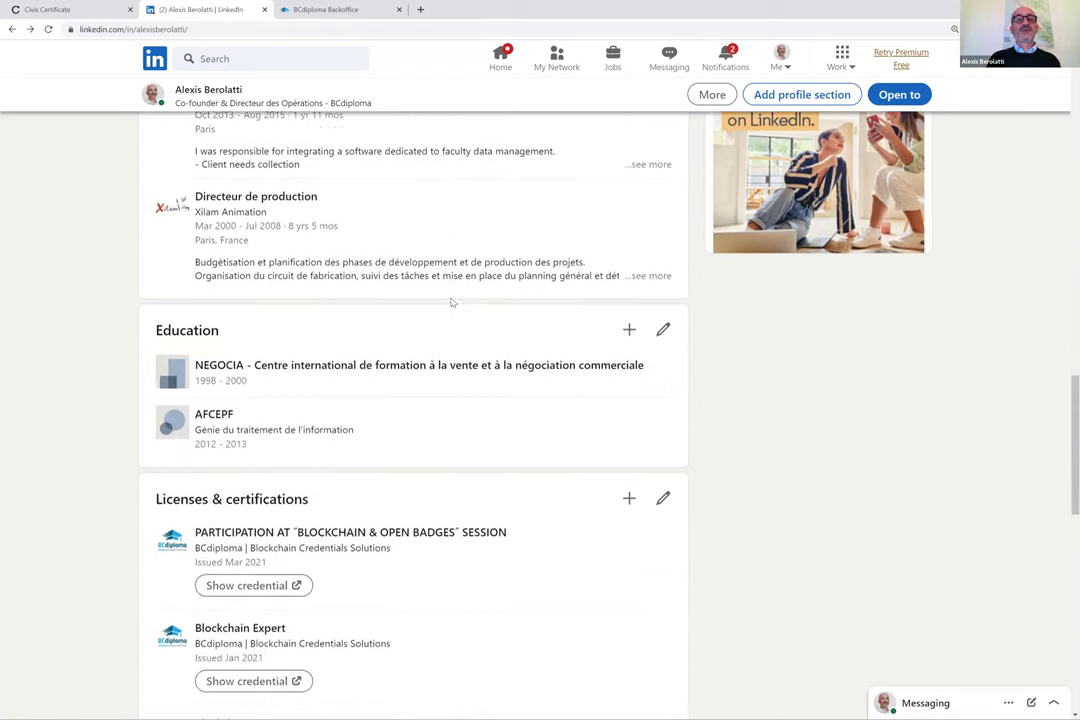
scroll(451, 301, "down", 3)
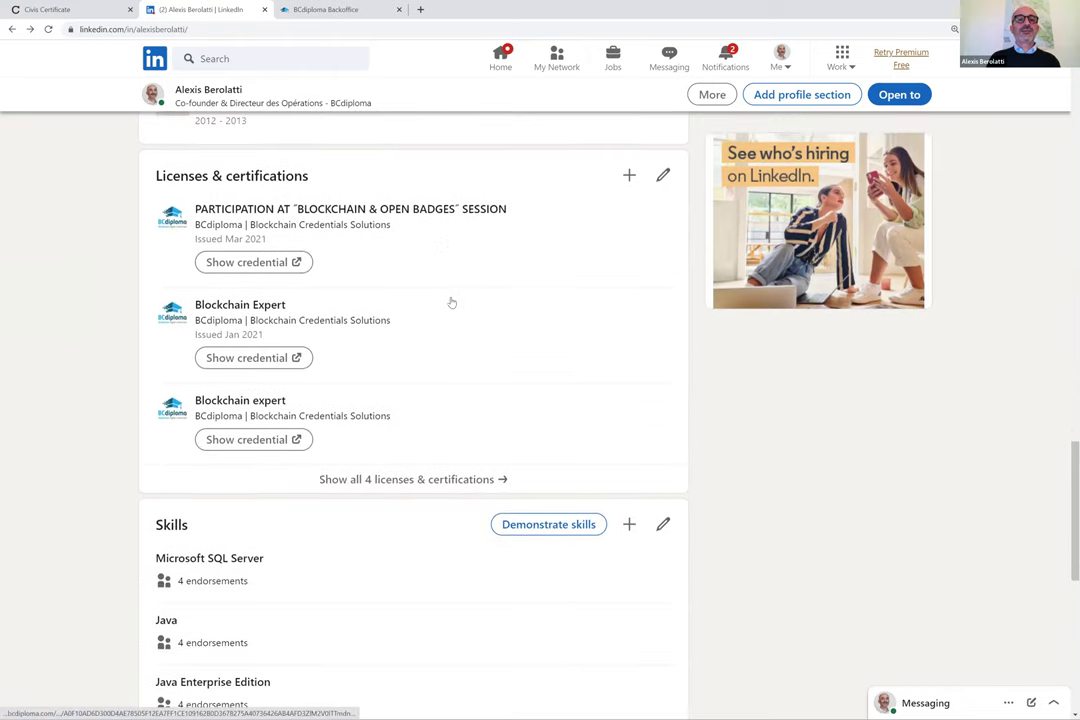
left_click_drag(161, 176, 347, 178)
left_click(347, 181)
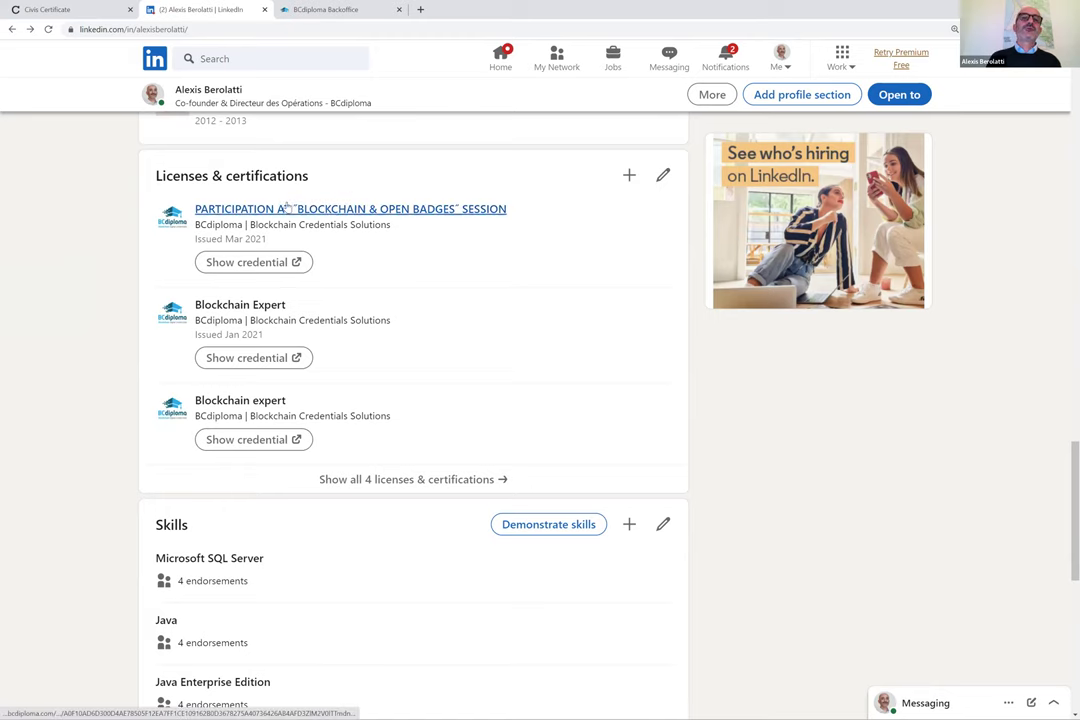
Show the credential for participation at the "Blockchain & Open Badges" session and view its certificate.
left_click(261, 263)
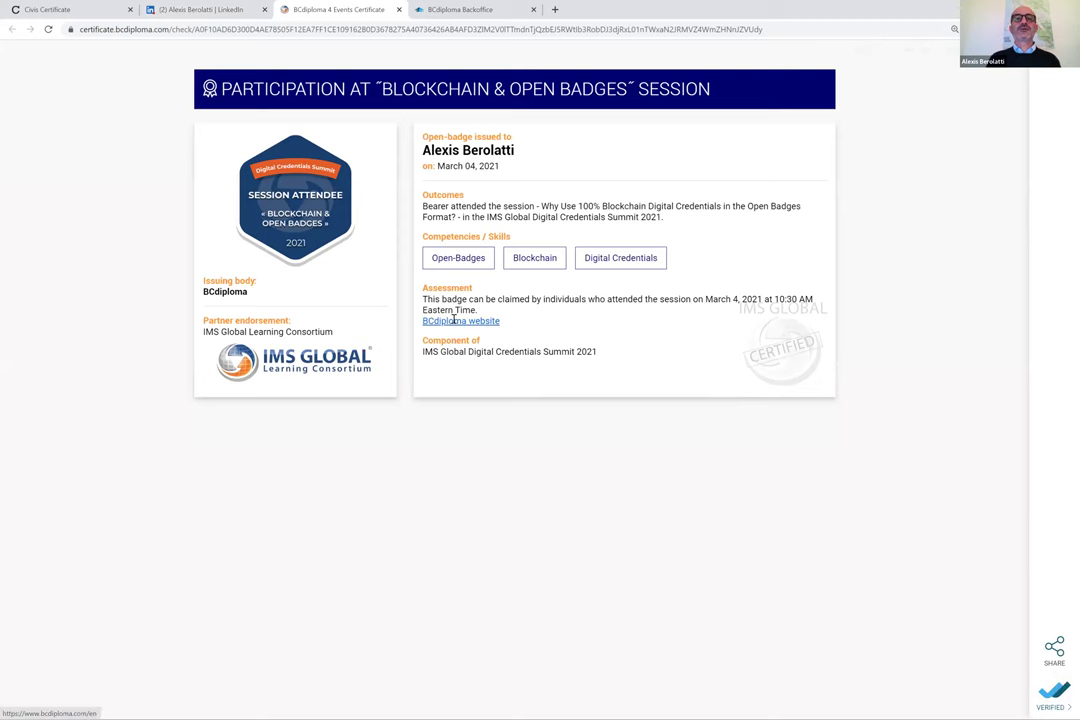
key("ctrl+plus")
key("ctrl+plus")
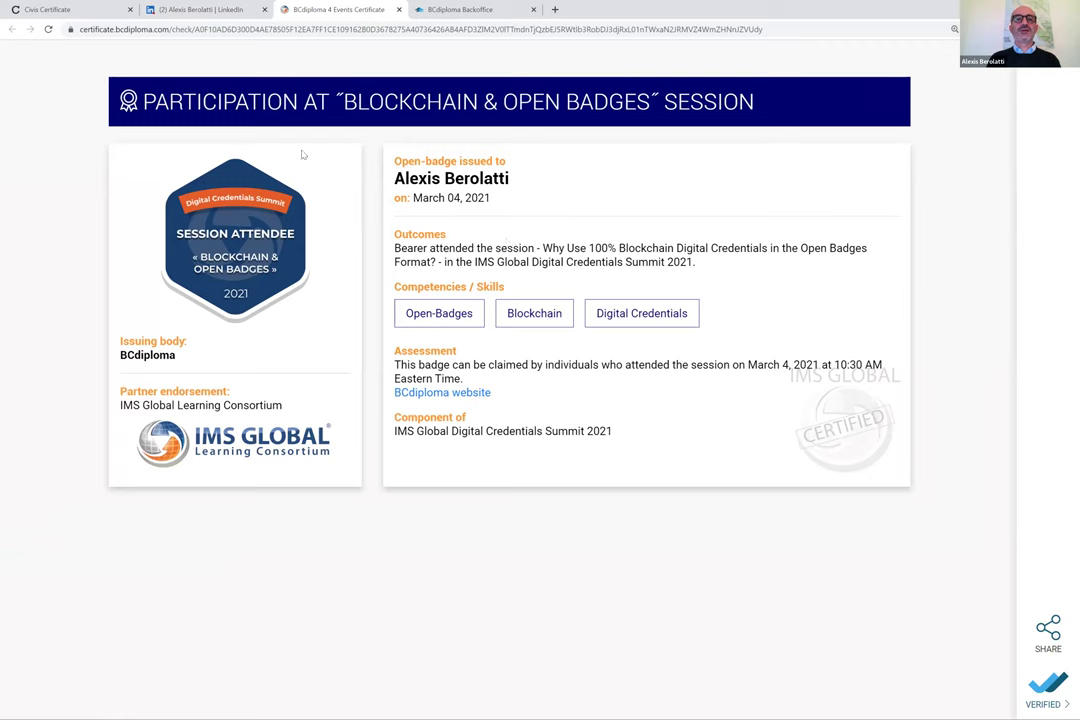
Switch to the BCdiploma Backoffice by way of LinkedIn and open the preview of the Blockchain Expert template.
left_click(182, 9)
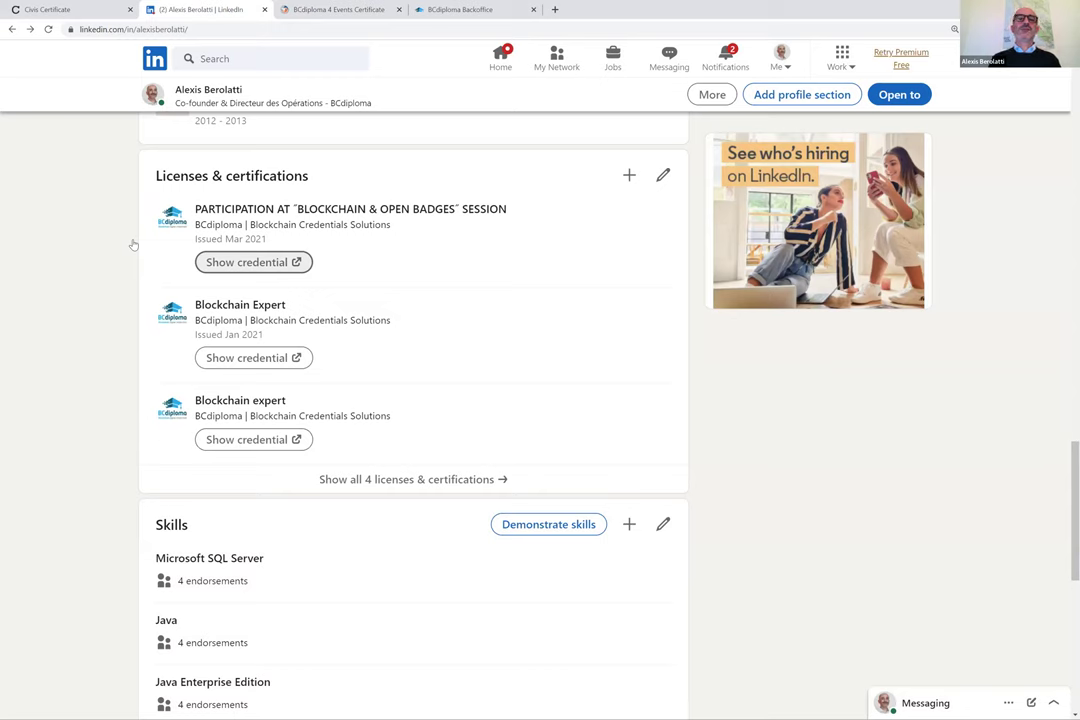
left_click(464, 12)
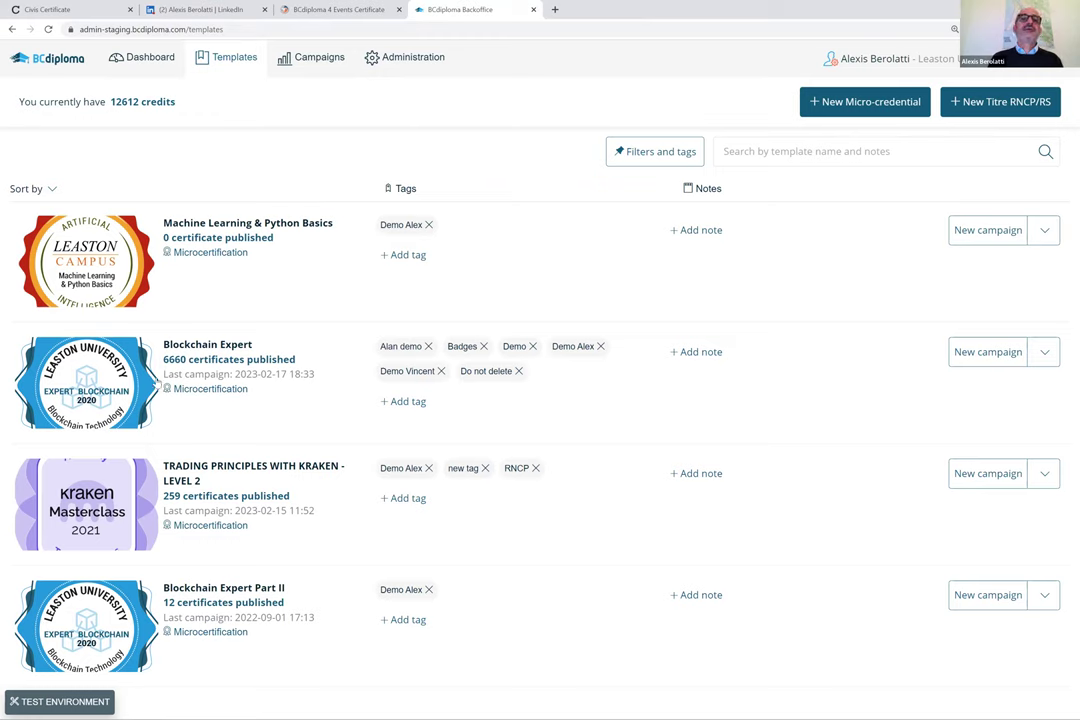
mouse_move(130, 378)
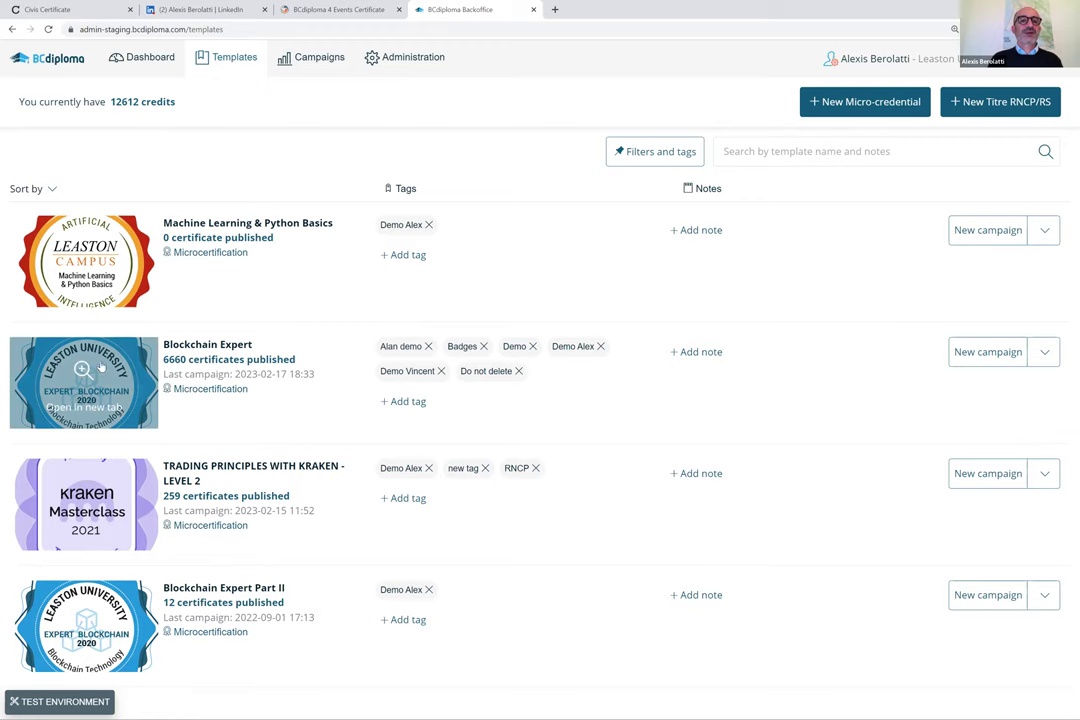
left_click(115, 385)
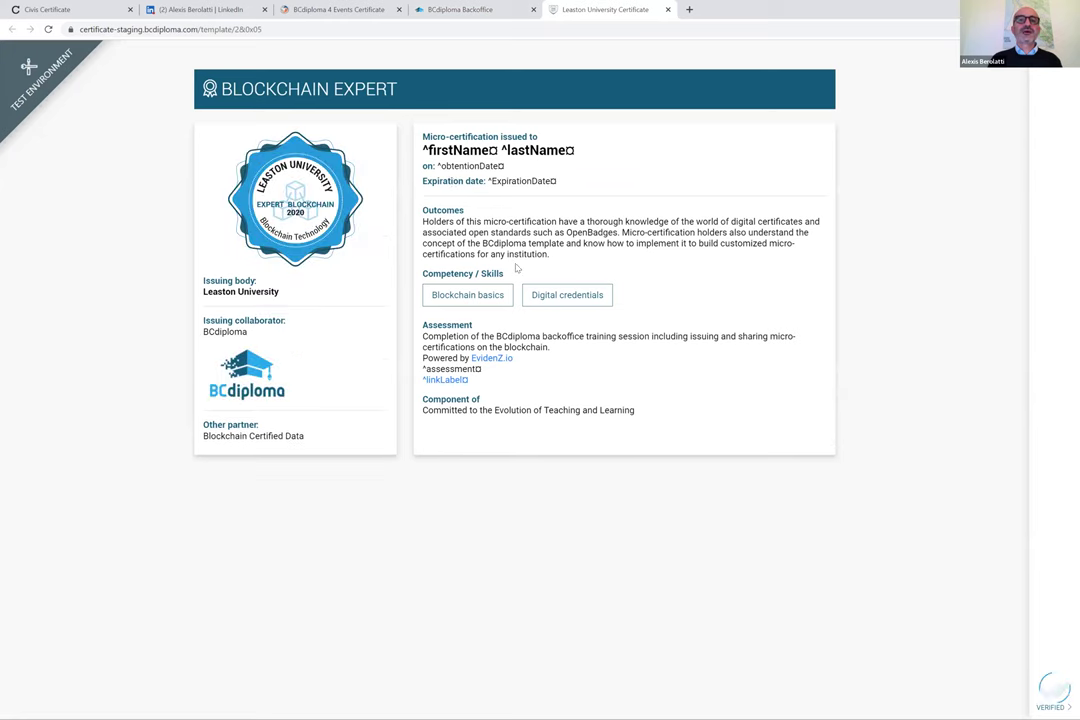
key("ctrl+plus")
key("ctrl+plus")
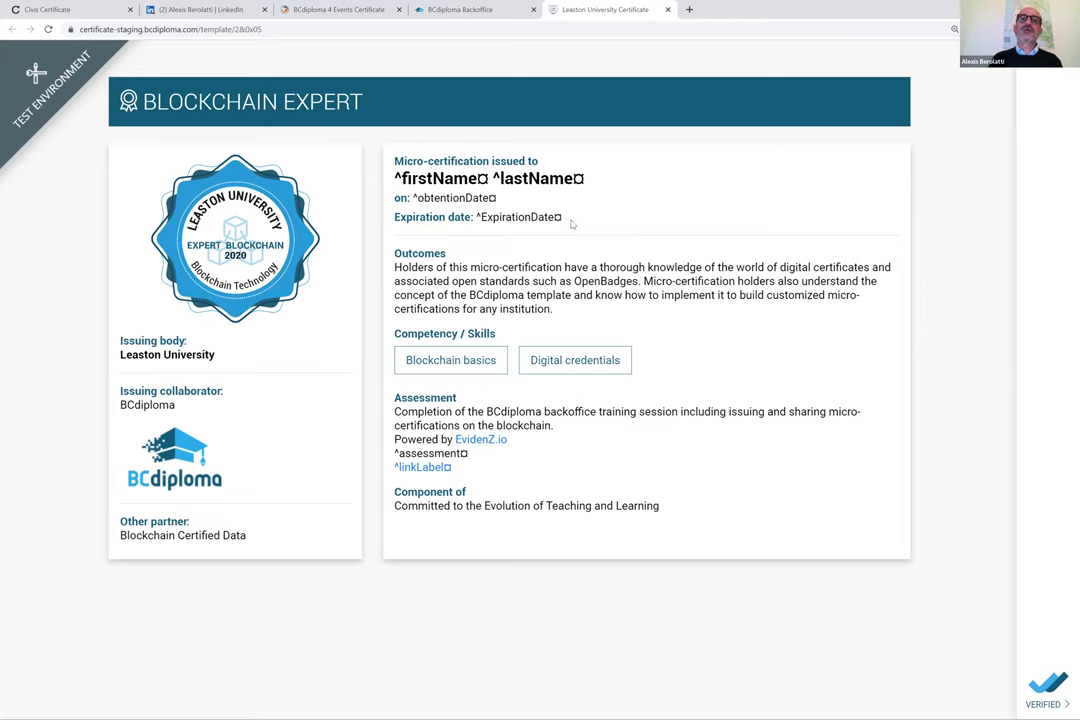
Search the template preview for the ^ character to mark its variable fields.
left_click_drag(395, 177, 400, 178)
key("ctrl+f")
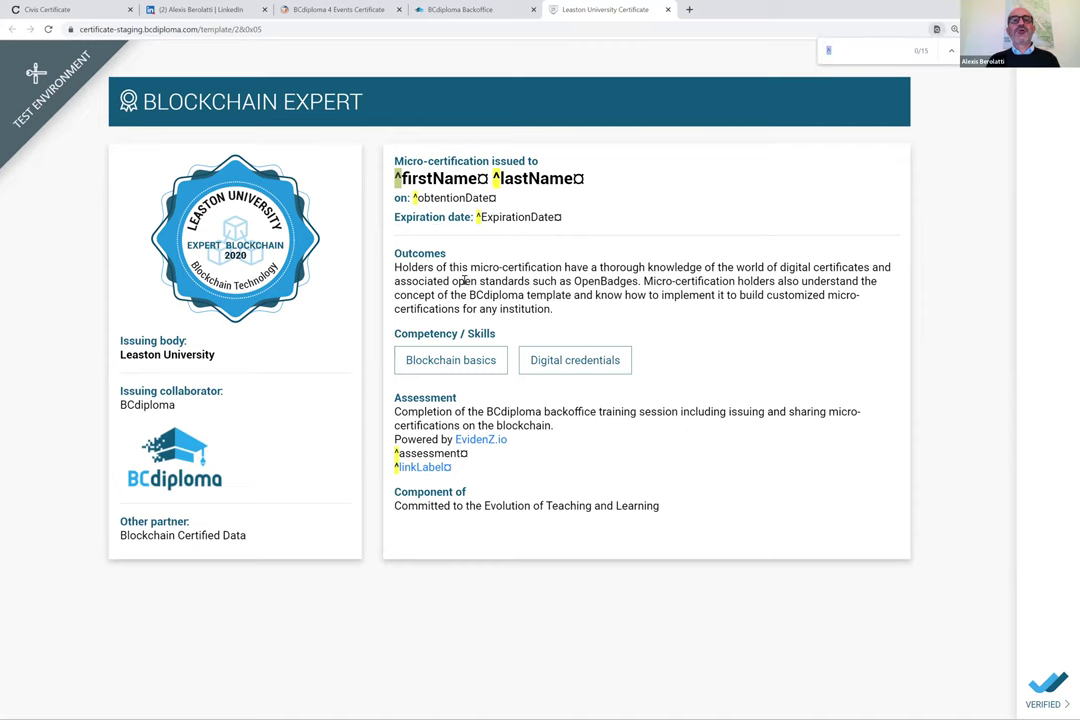
key("ctrl+plus")
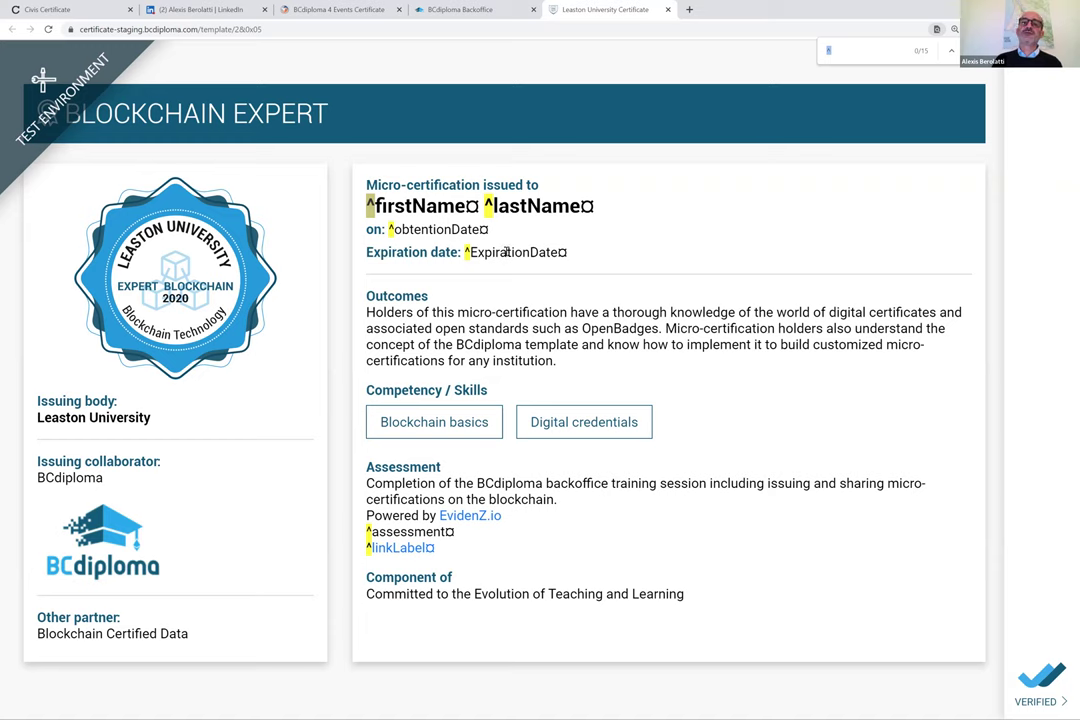
Highlight the Expiration date label and the fixed assessment text in the template preview to review them.
left_click_drag(367, 252, 465, 253)
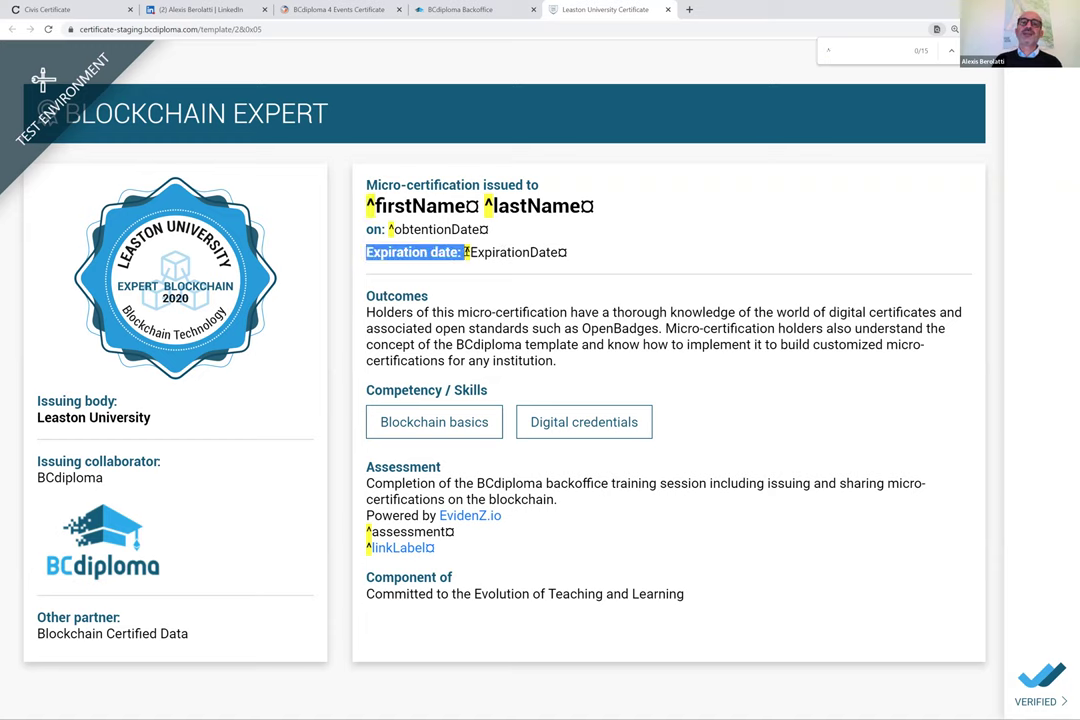
left_click(471, 451)
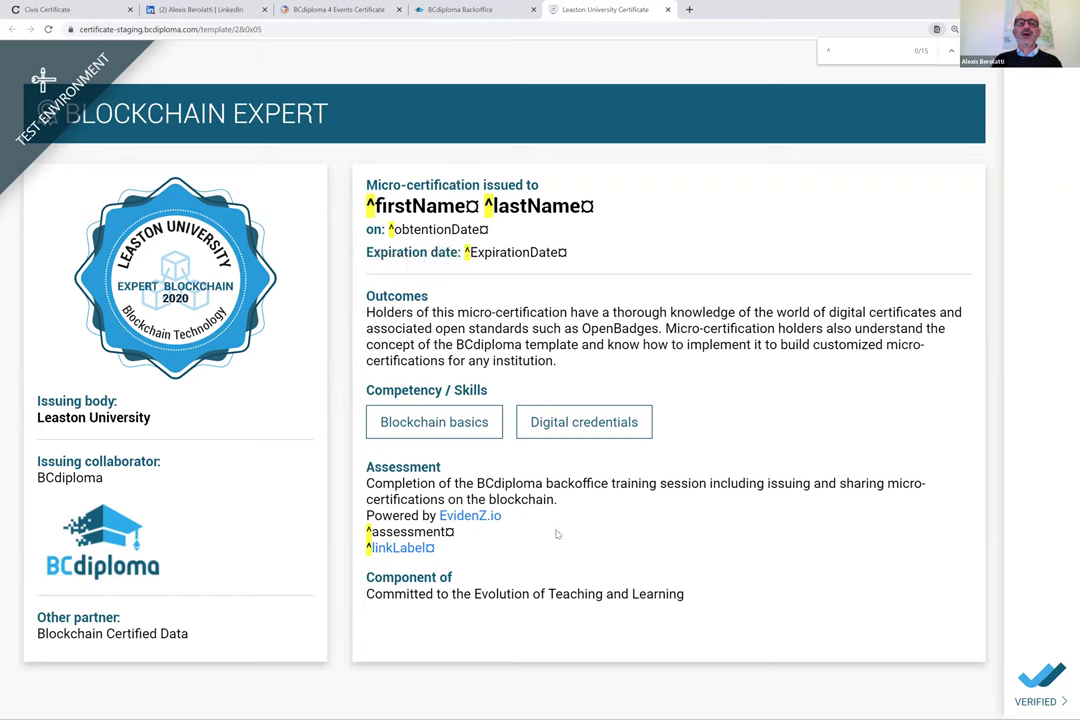
left_click_drag(376, 483, 593, 515)
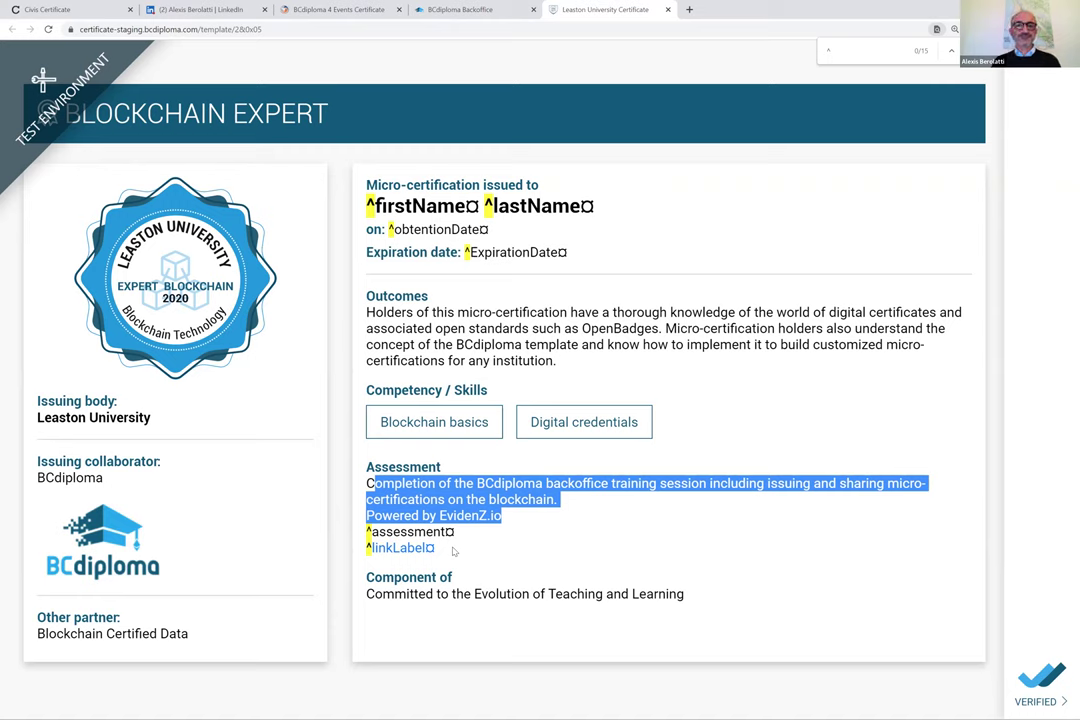
Return to the BCdiploma Backoffice and start a new micro-credential template.
left_click(480, 12)
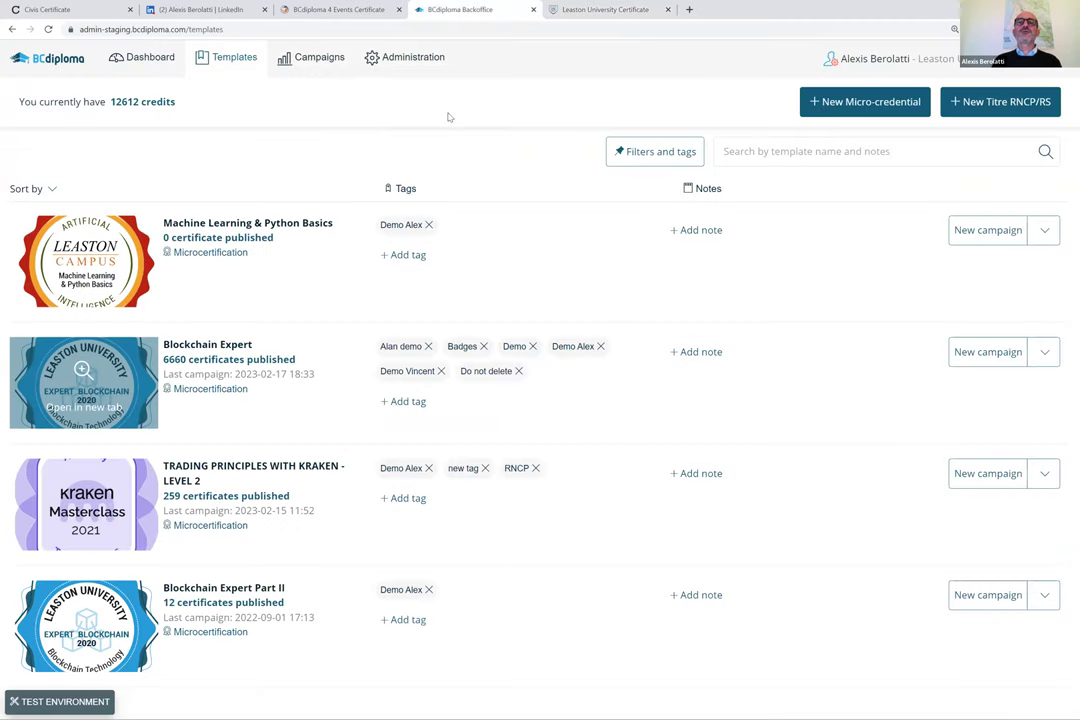
left_click(870, 106)
left_click(873, 104)
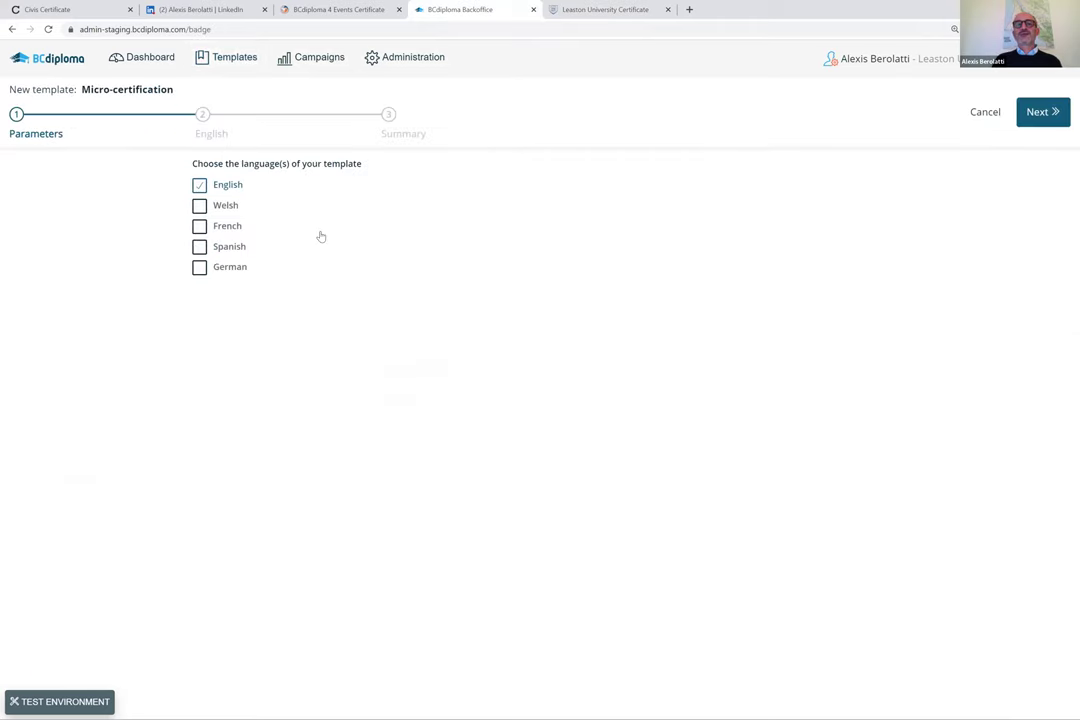
key("ctrl+plus")
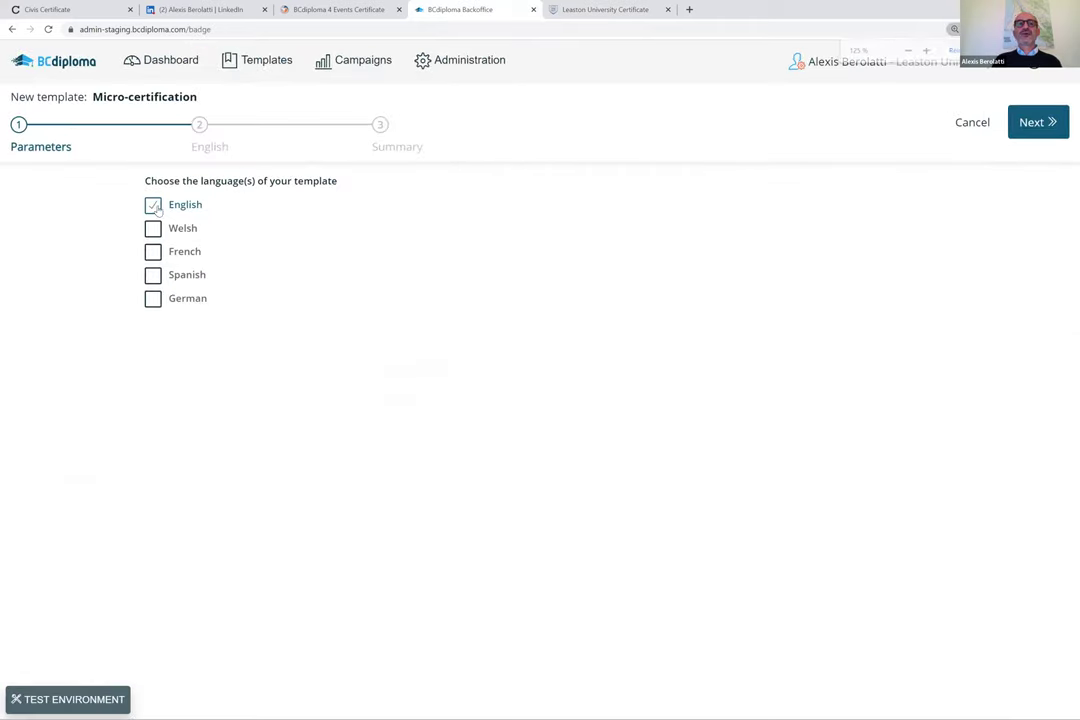
Try the template's language options and select English and French, with English as the default language.
left_click(152, 253)
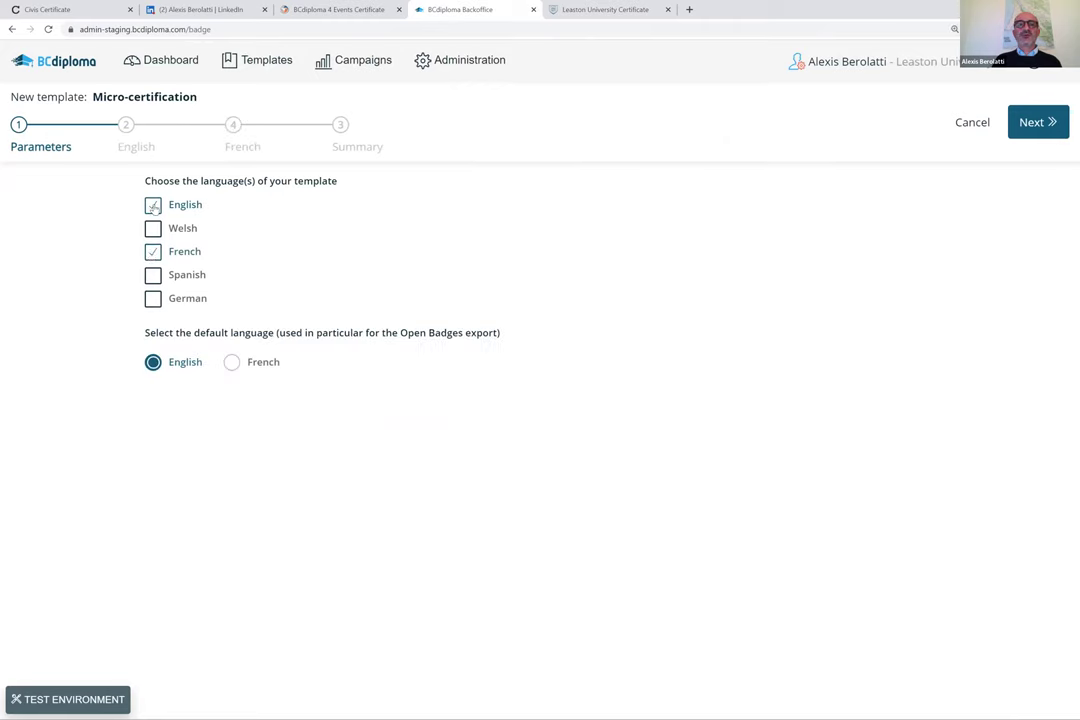
left_click(153, 205)
left_click(153, 205)
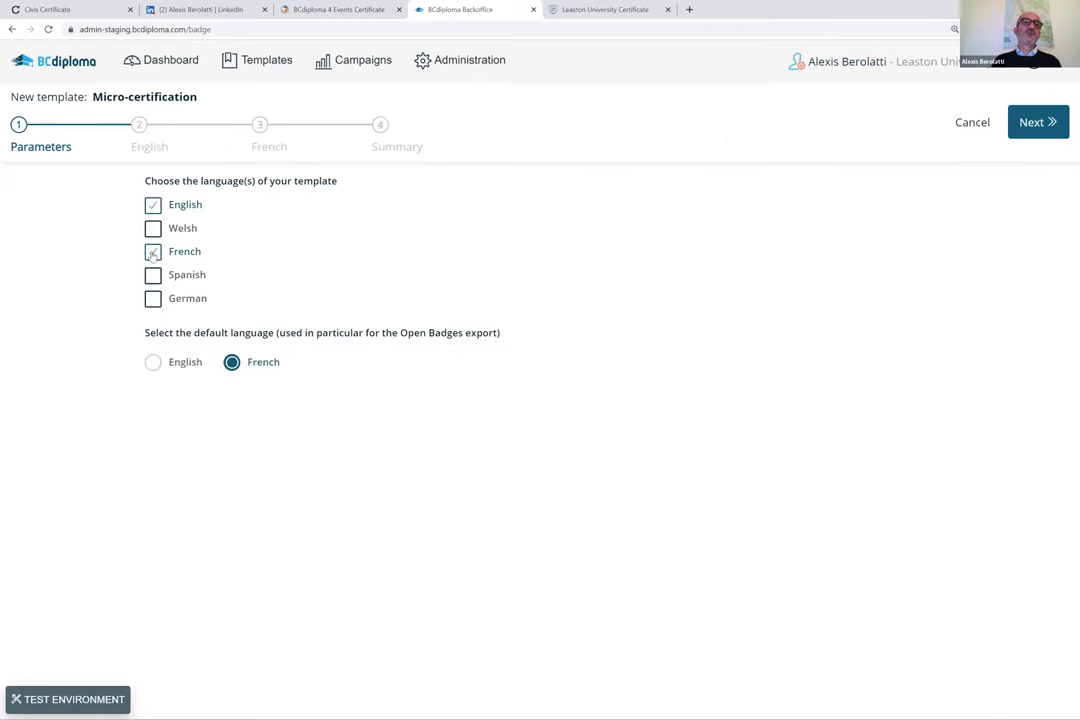
left_click(152, 252)
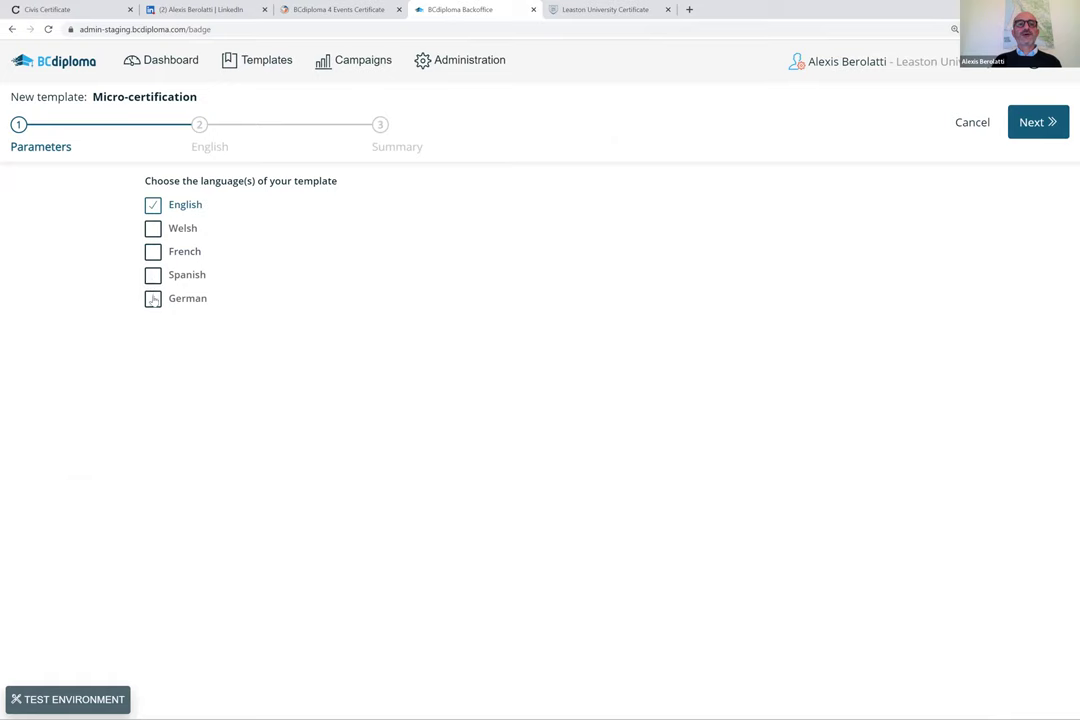
left_click(152, 251)
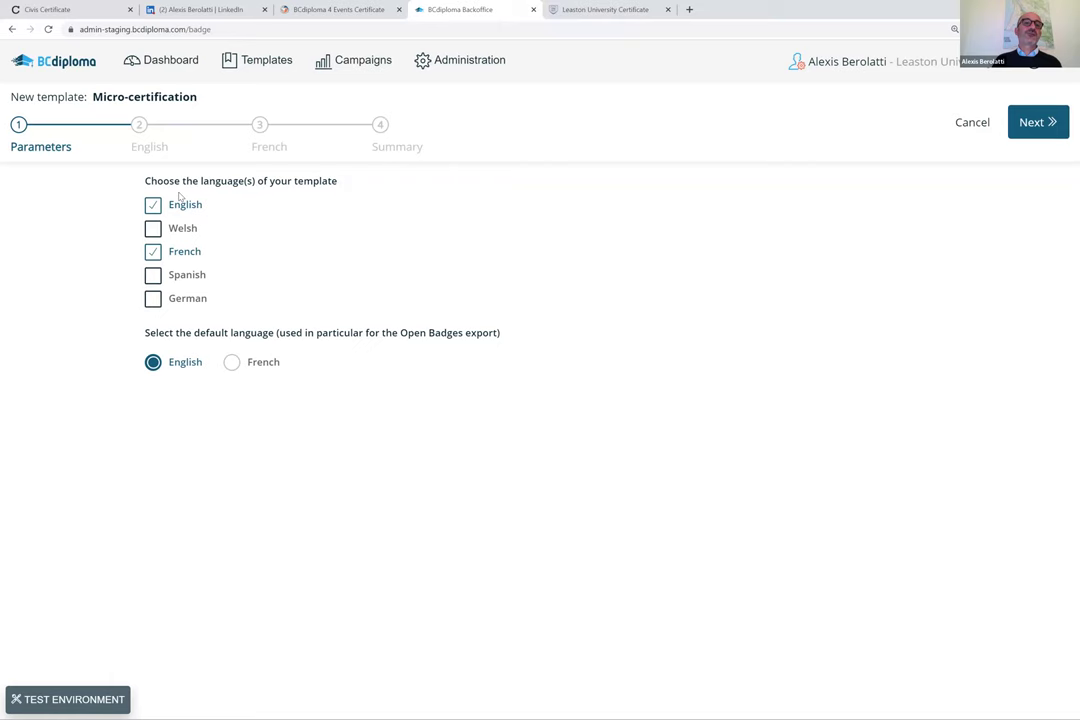
Keep English and French as the template's languages and continue to the English content form.
left_click(153, 253)
left_click(153, 253)
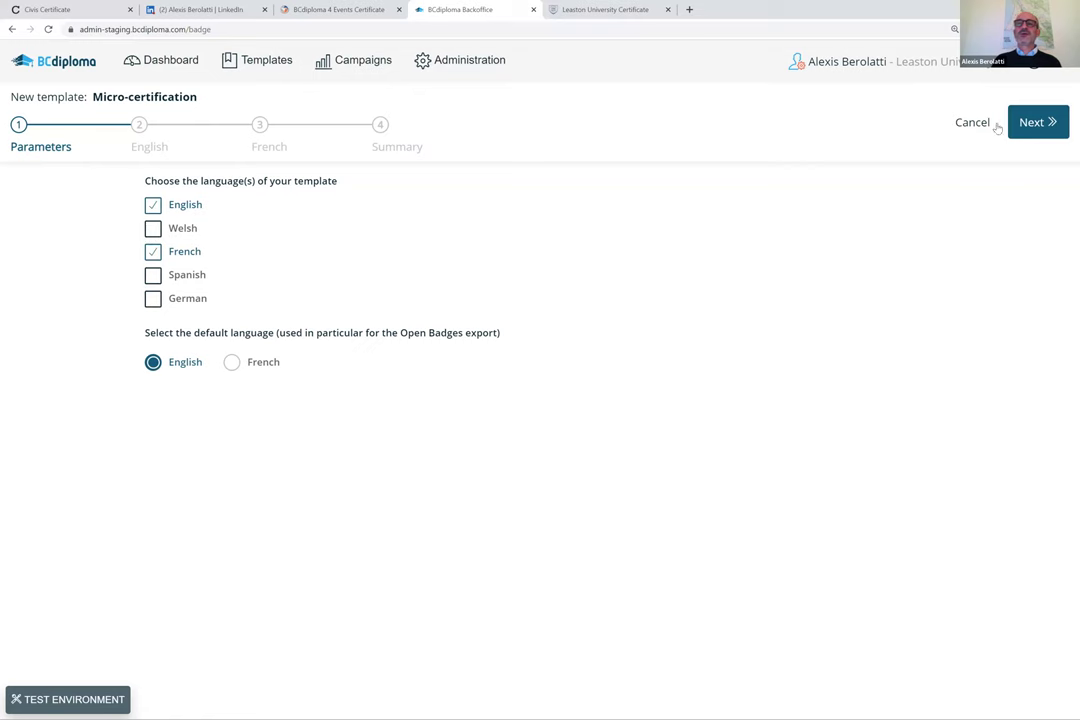
left_click(1034, 127)
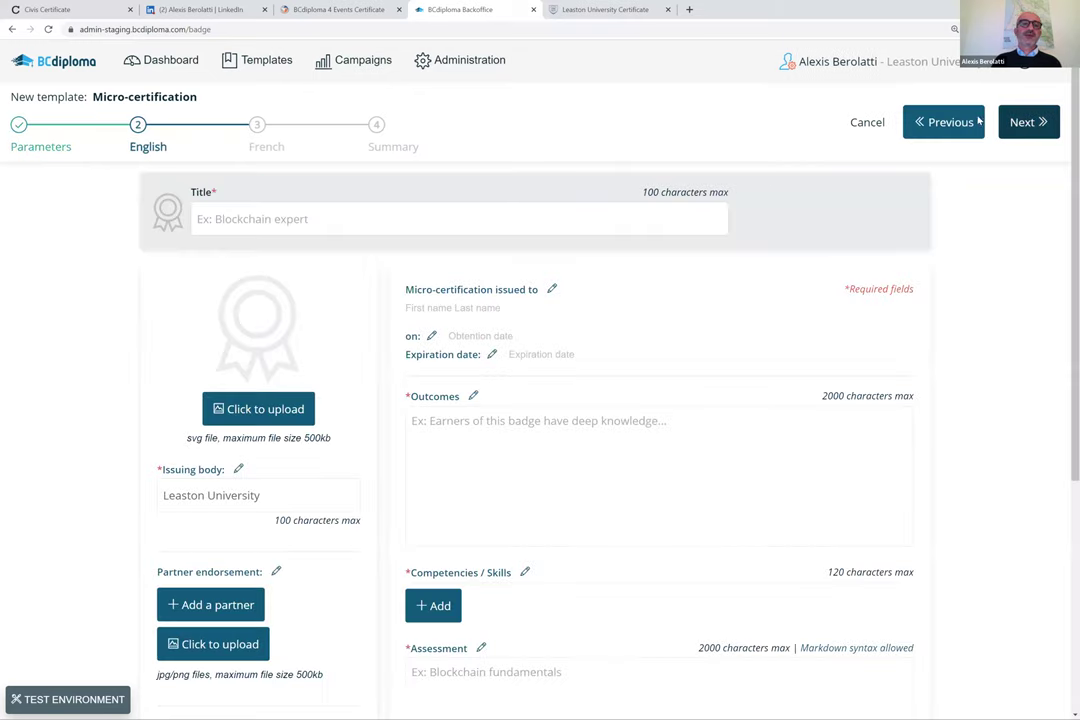
Examine the new template's title, badge image, issuing body and partner fields on the English form.
key("ctrl+minus")
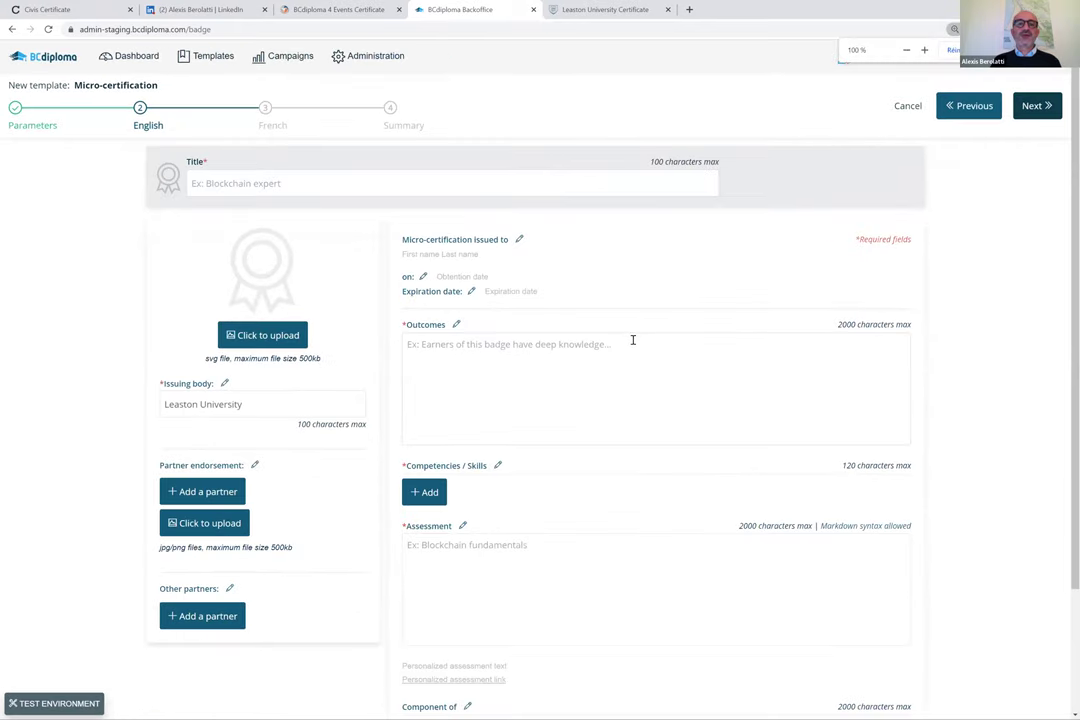
scroll(633, 340, "down", 3)
scroll(506, 318, "up", 3)
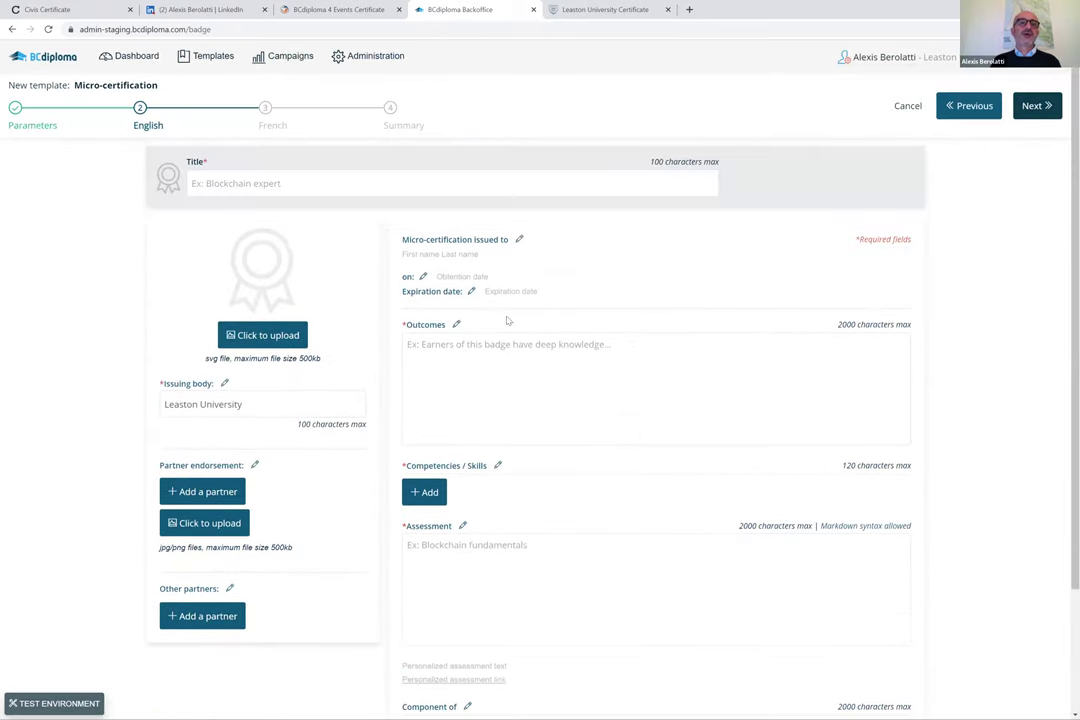
left_click(297, 177)
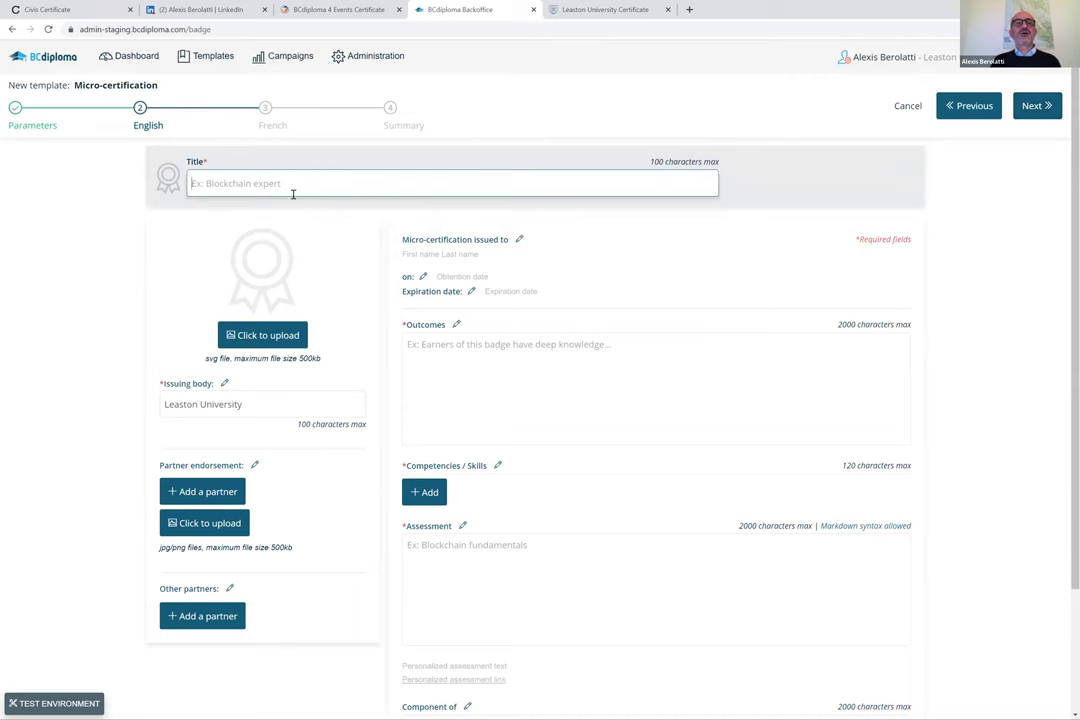
key("ctrl+plus")
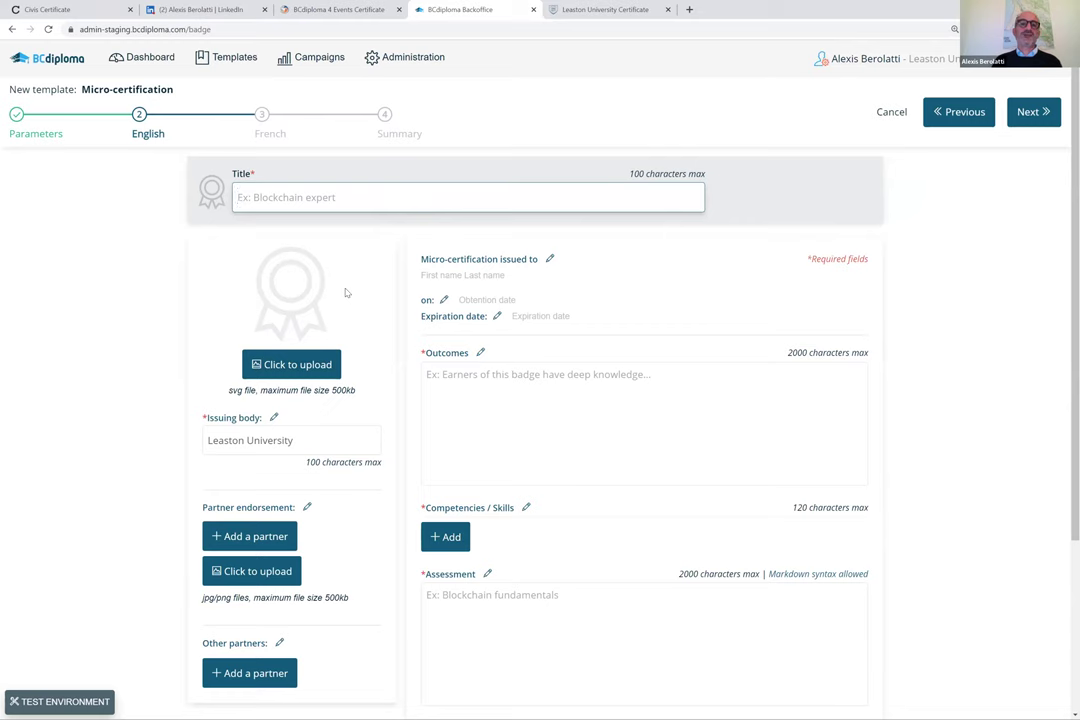
scroll(350, 290, "down", 1)
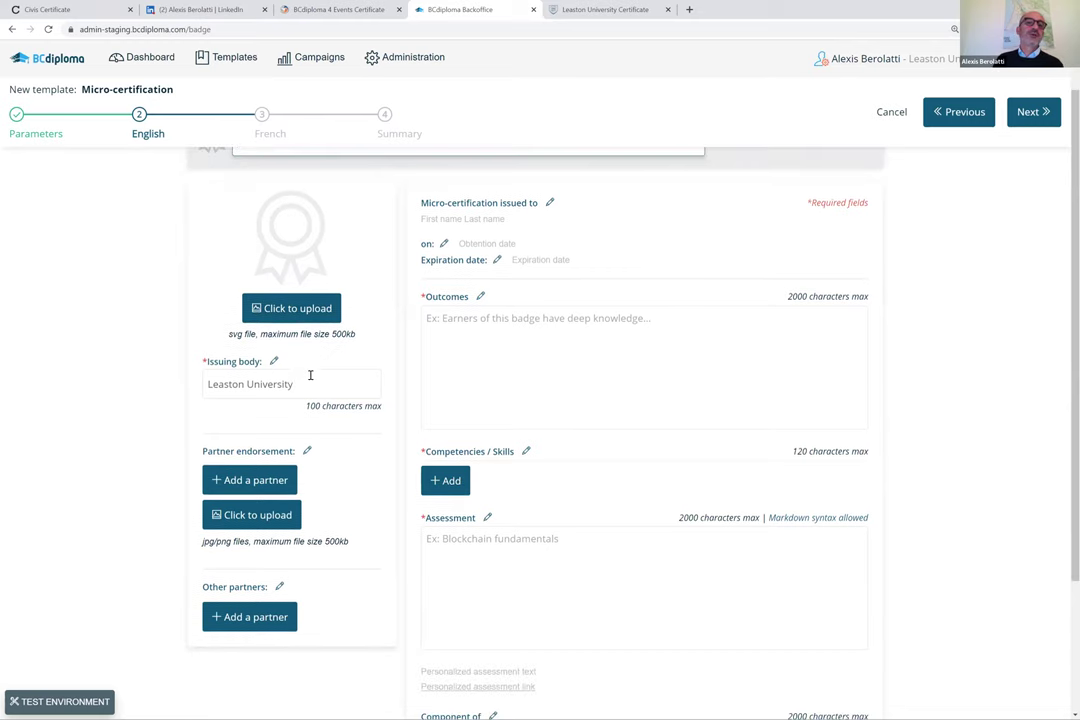
left_click(307, 383)
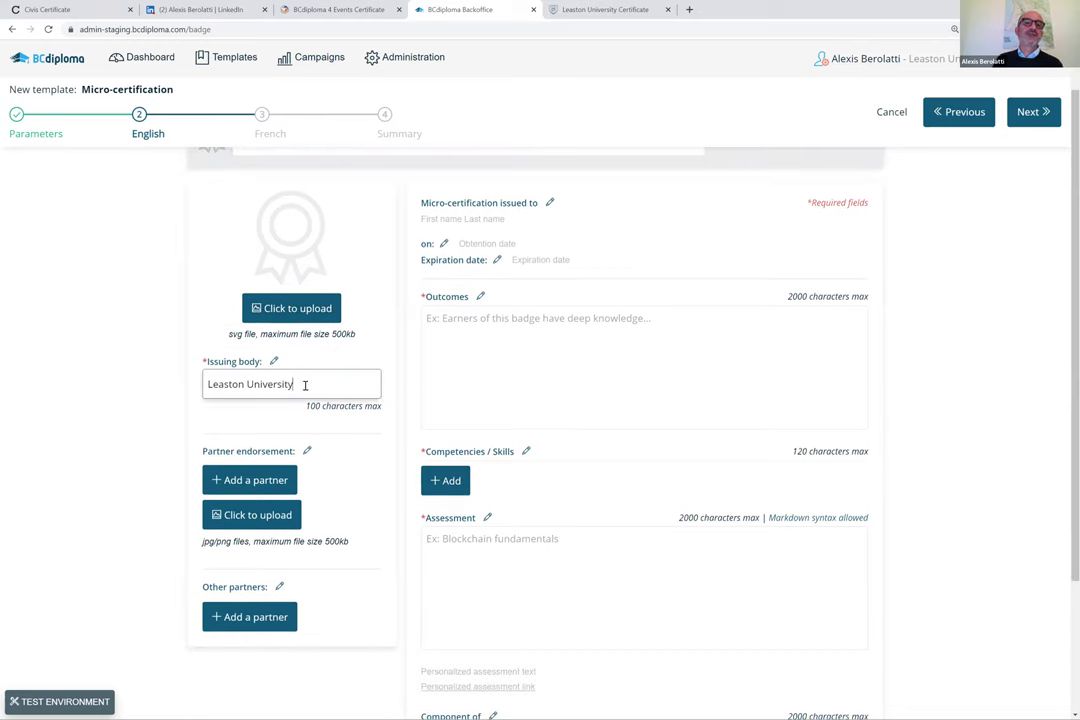
scroll(345, 485, "down", 1)
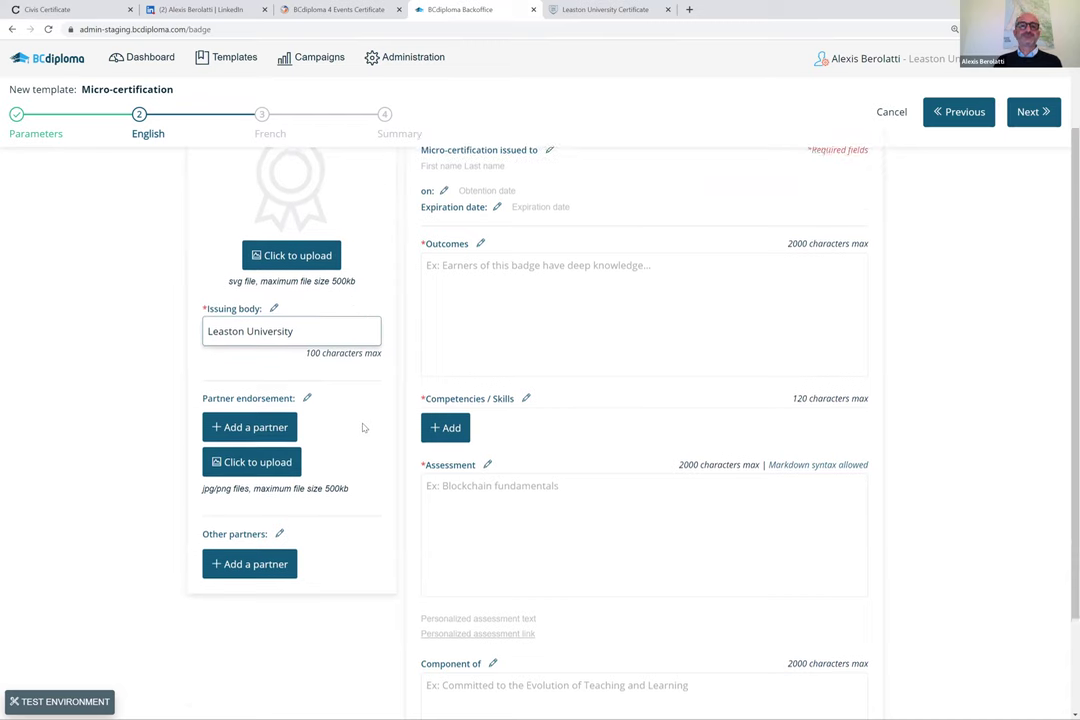
scroll(362, 427, "up", 2)
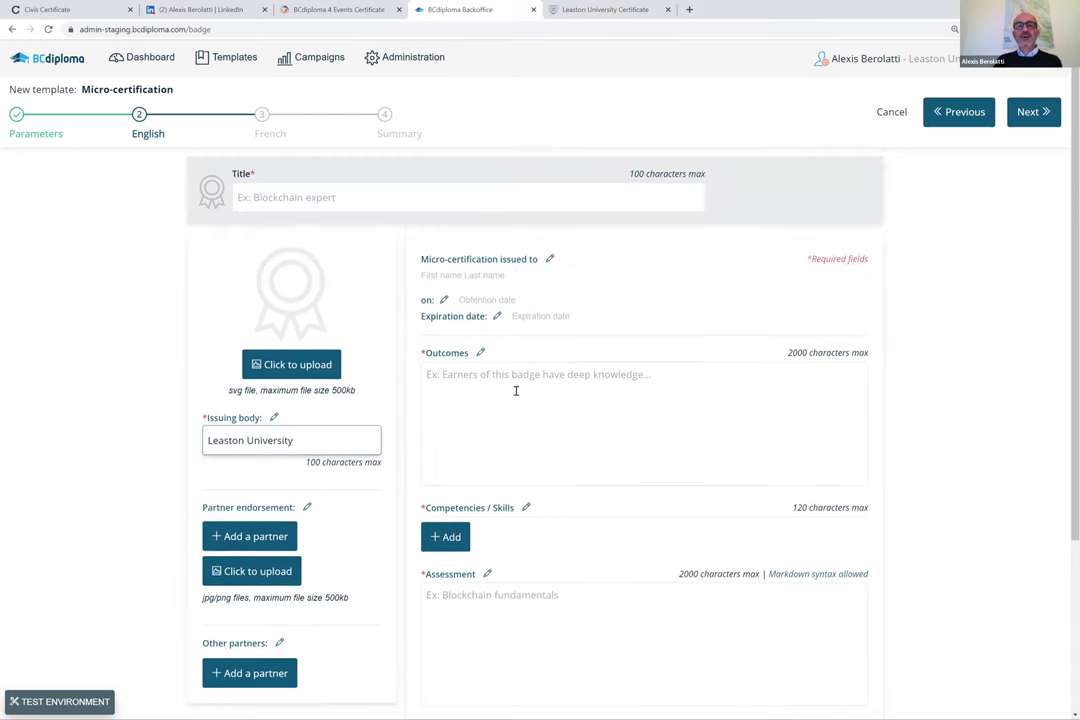
Examine the Outcomes, Competencies / Skills, Assessment and Component of fields on the English form.
scroll(513, 386, "down", 2)
left_click(505, 275)
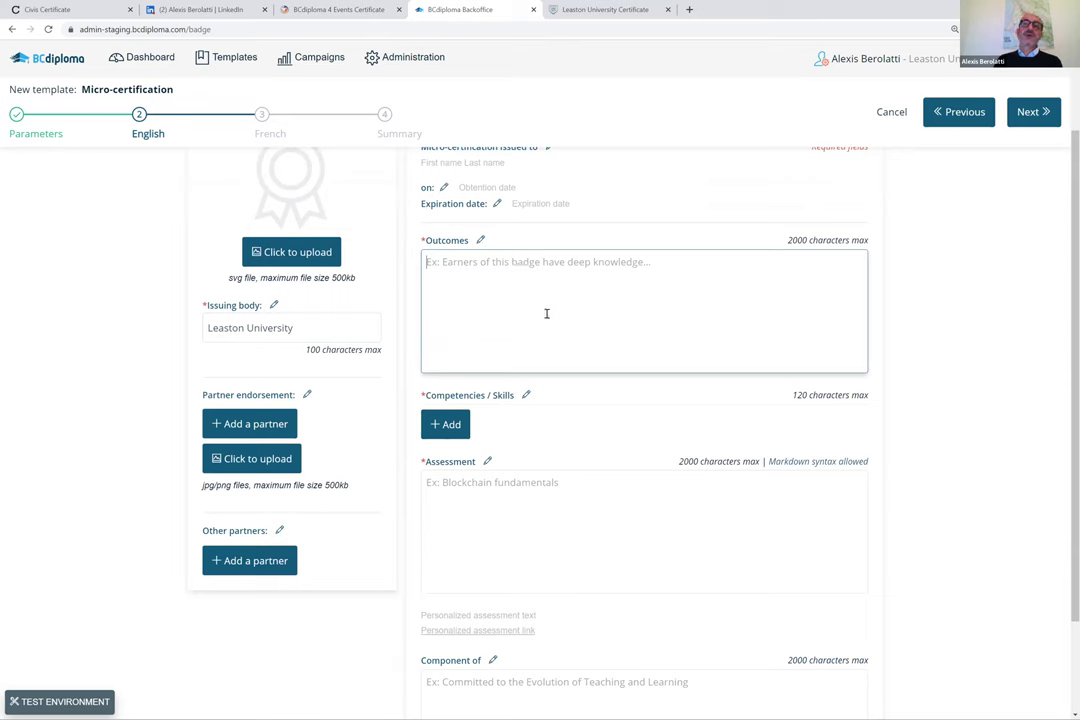
left_click(445, 426)
left_click(529, 495)
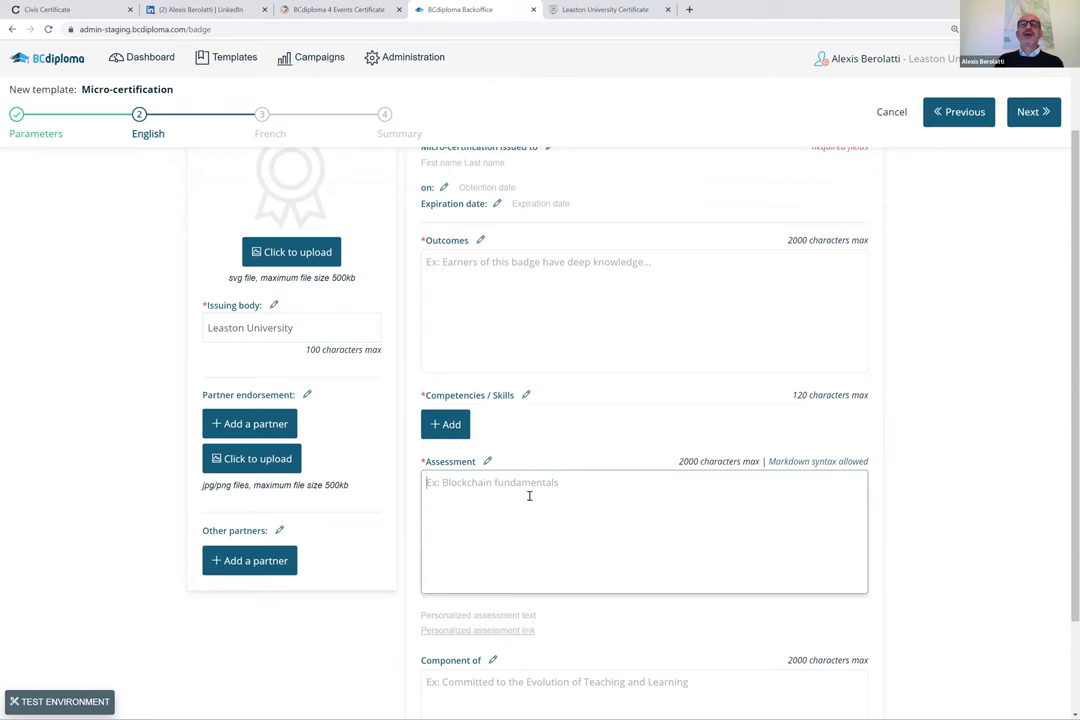
scroll(529, 495, "down", 2)
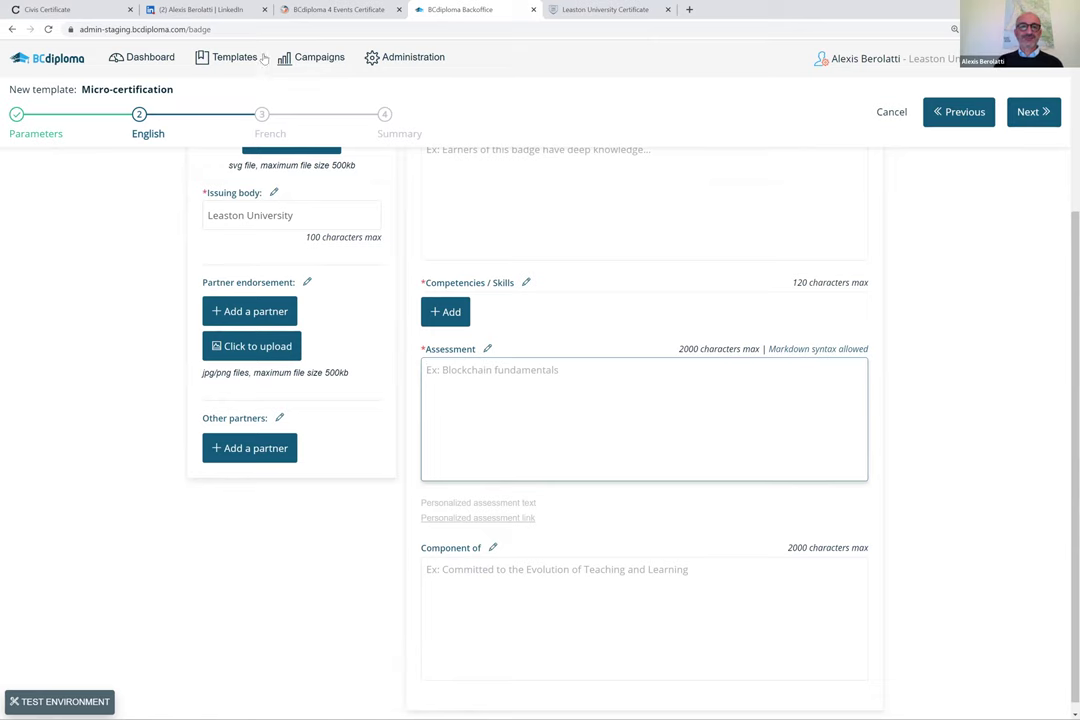
Leave the unsaved template for the templates list and switch to the MC test set workbook in Excel, maximized.
left_click(214, 59)
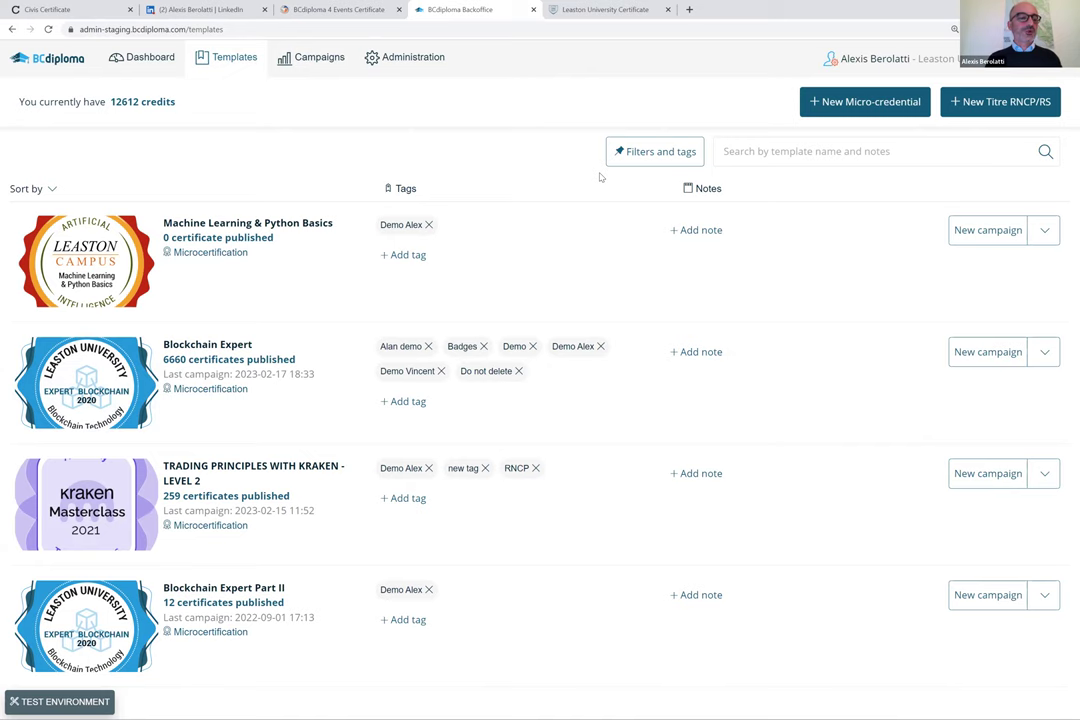
mouse_move(598, 712)
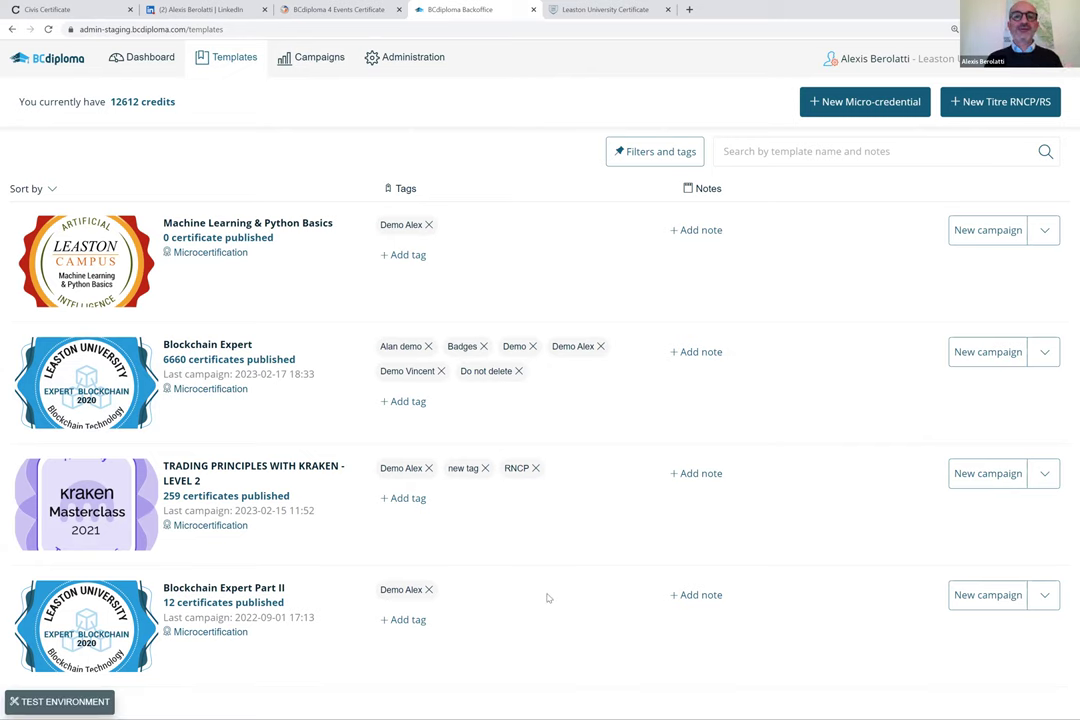
mouse_move(347, 718)
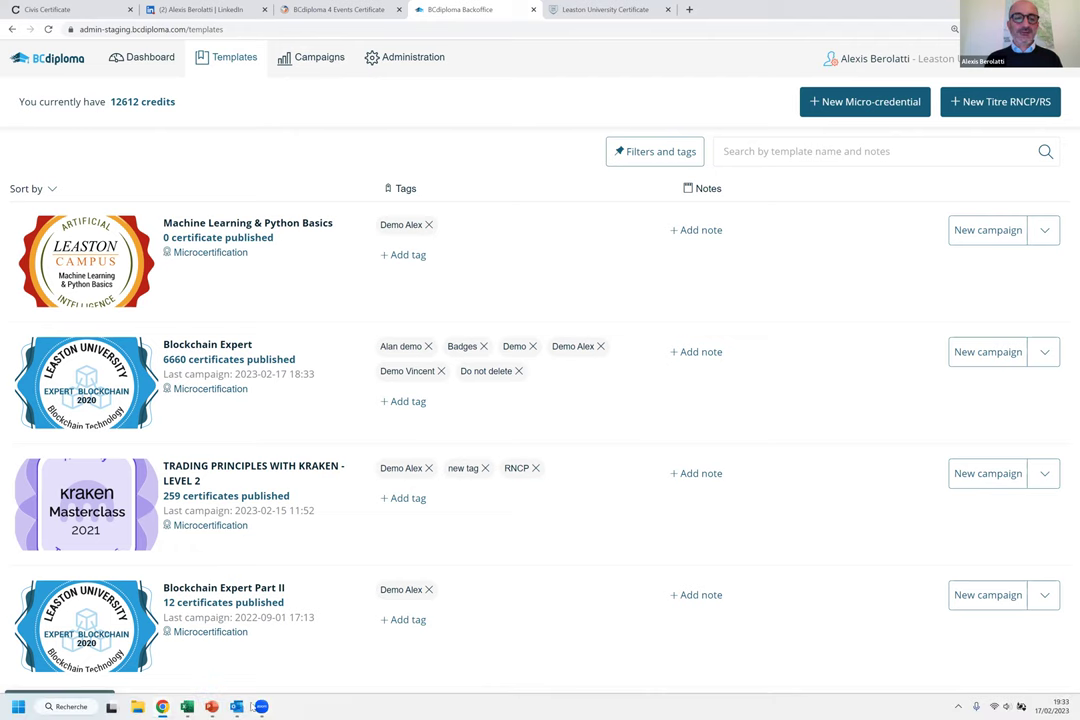
mouse_move(186, 706)
left_click(168, 536)
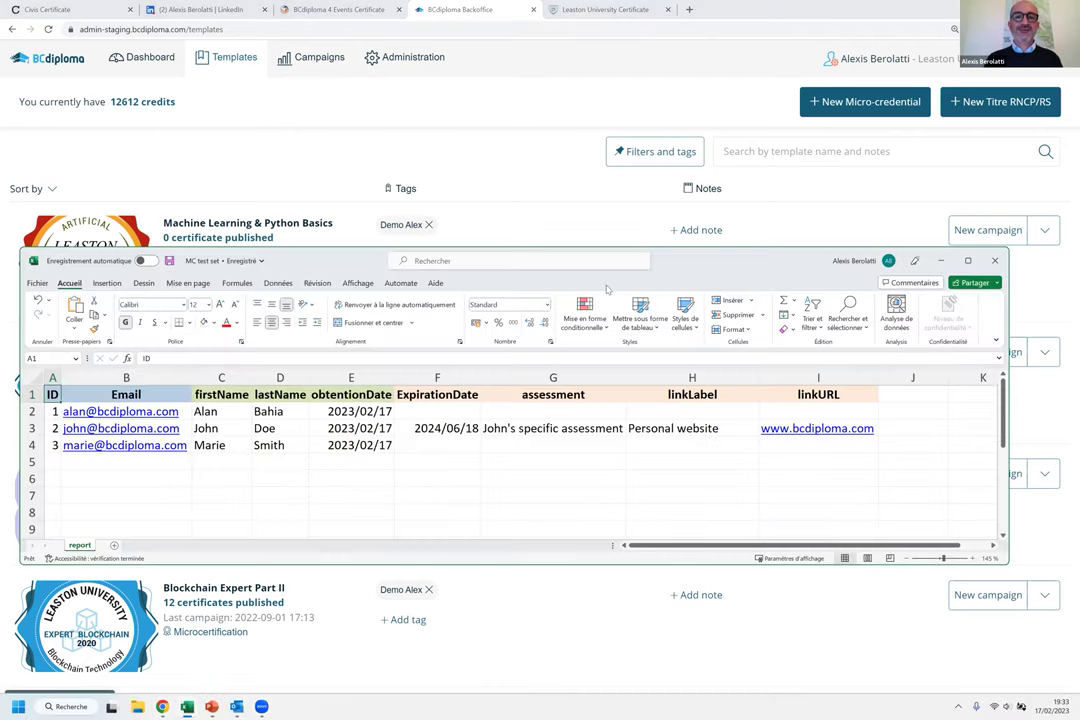
left_click_drag(745, 260, 763, 131)
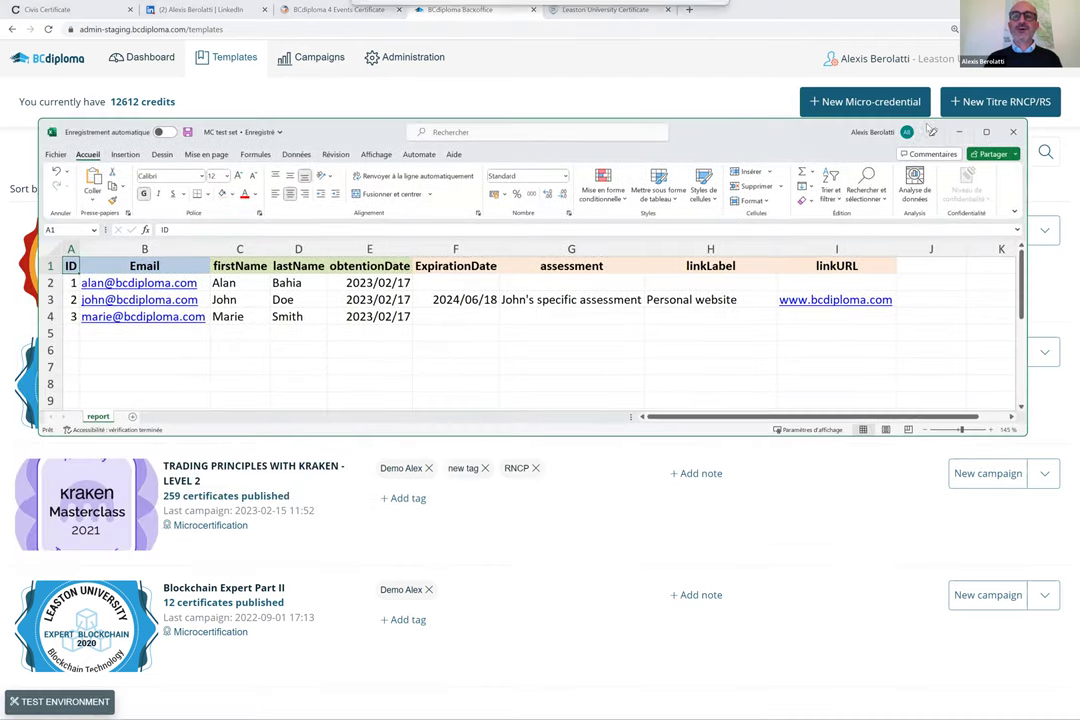
left_click(987, 133)
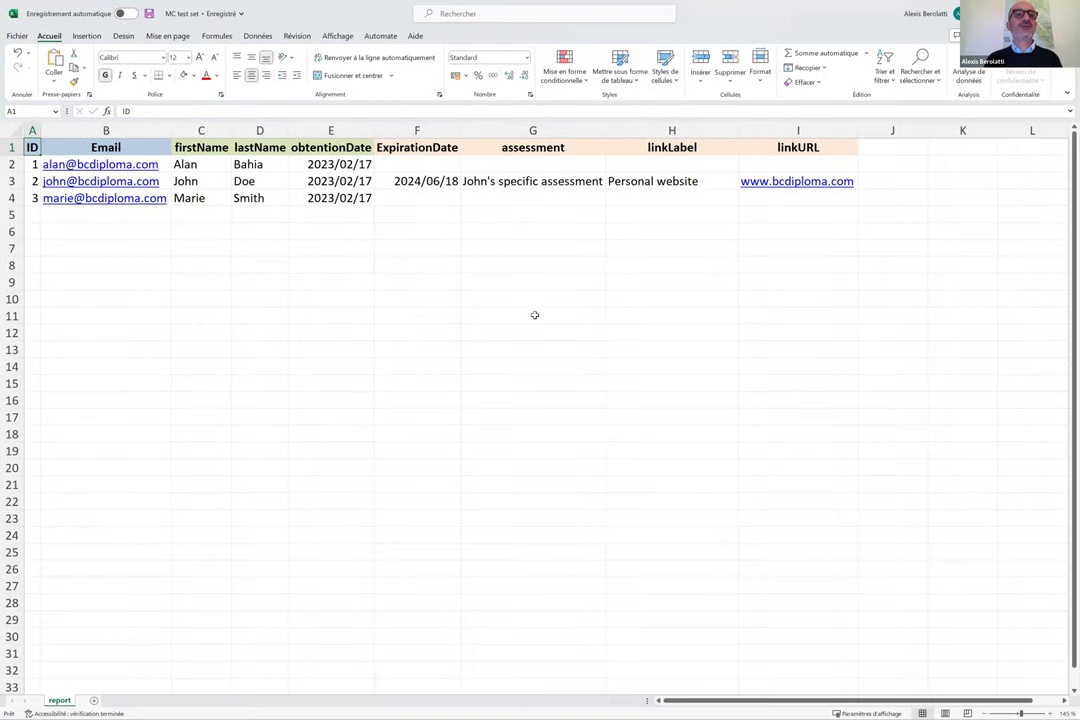
Review the ID, Email, firstName, lastName and obtentionDate columns of the recipient list.
left_click(535, 314)
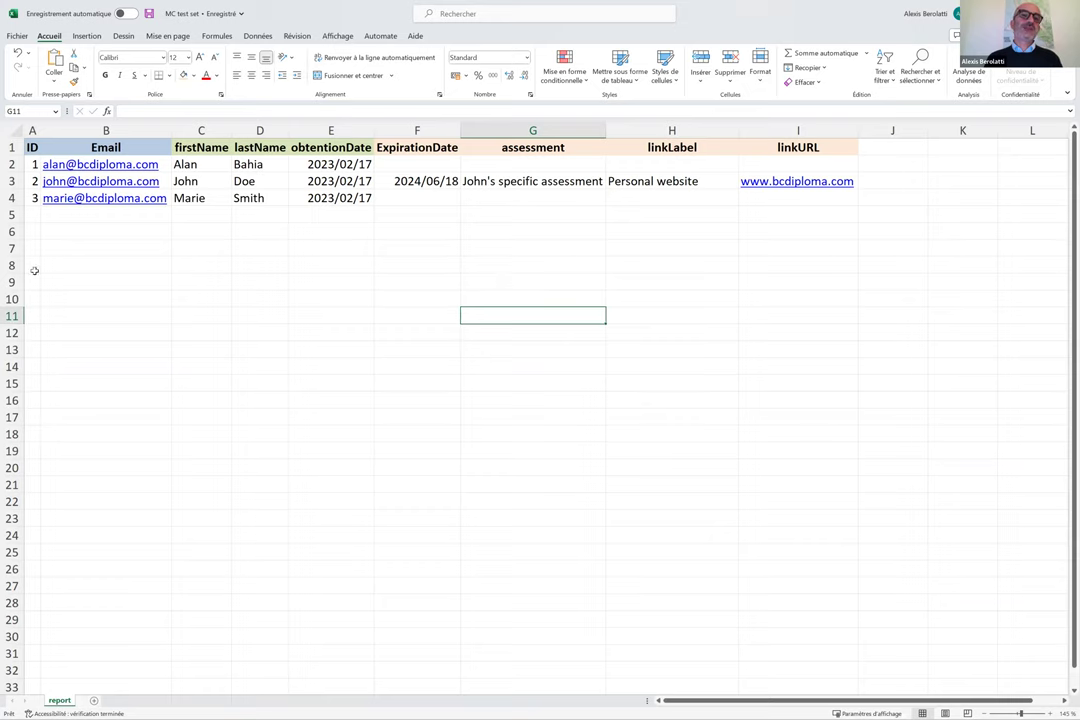
left_click_drag(31, 147, 104, 147)
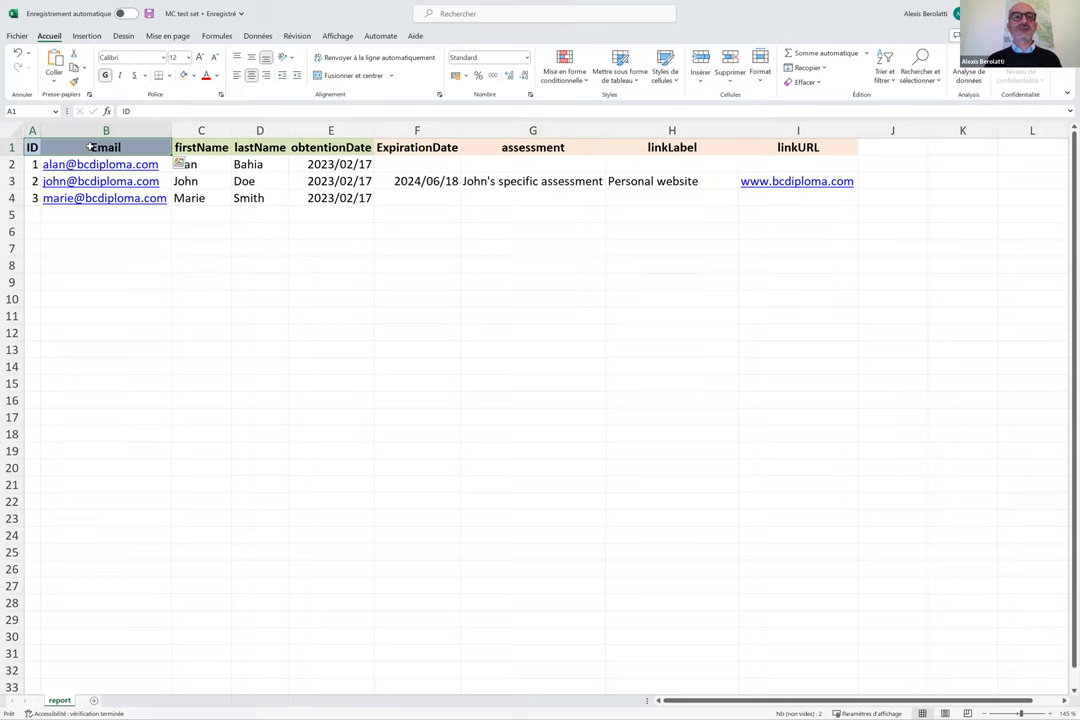
left_click_drag(30, 164, 33, 198)
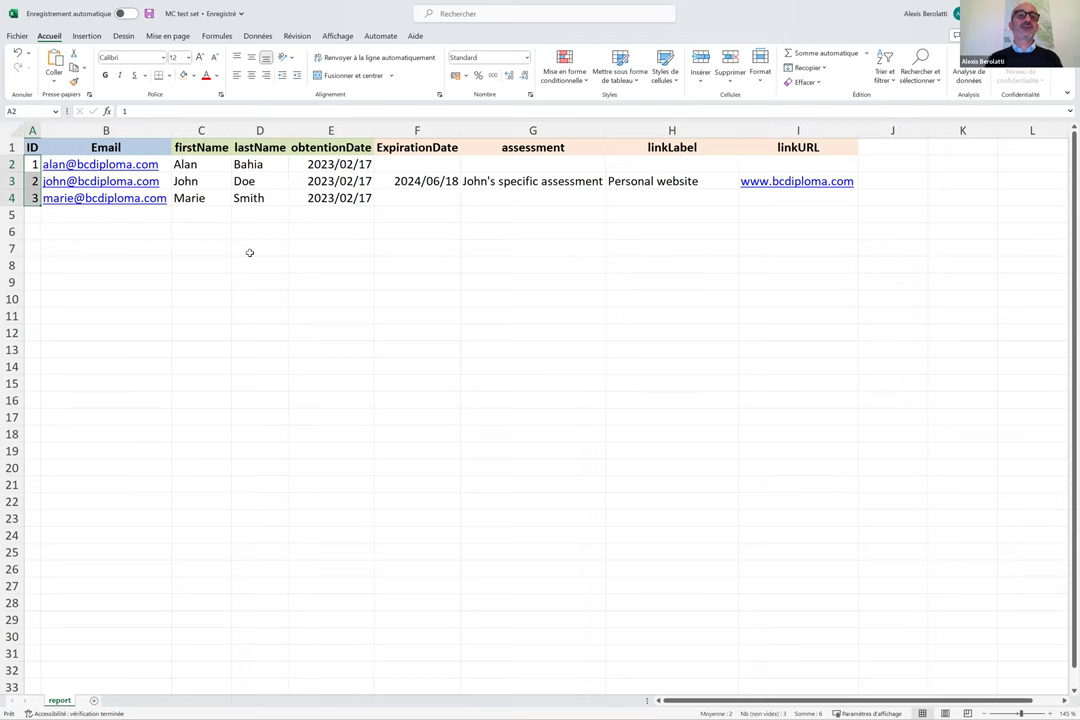
left_click_drag(180, 147, 327, 147)
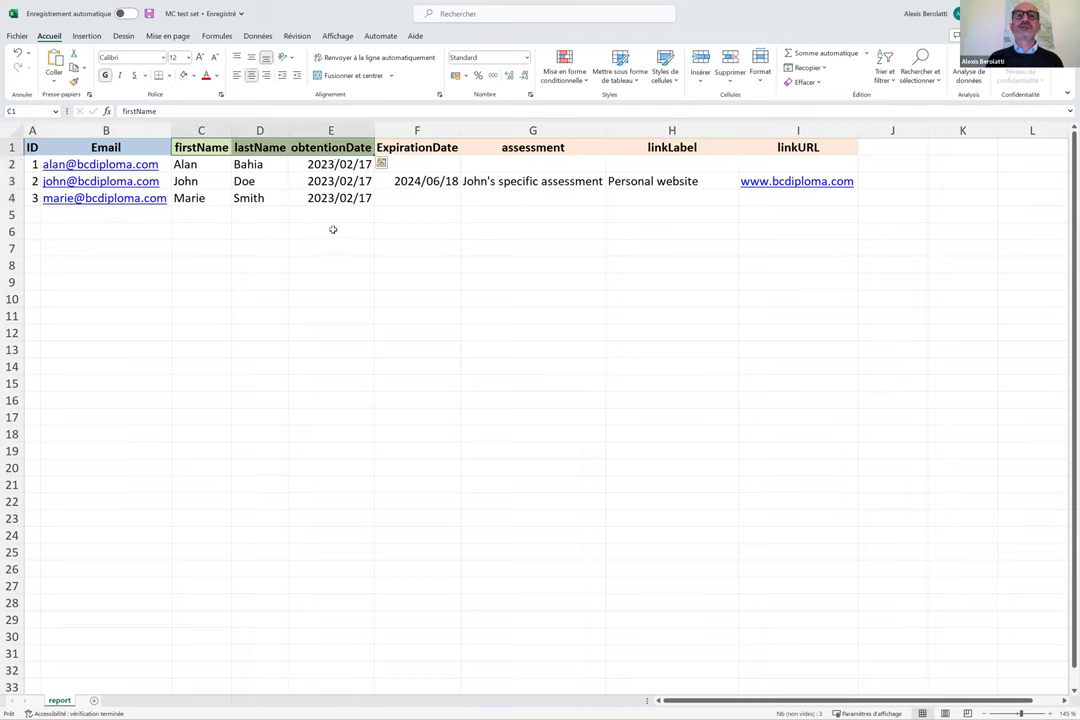
left_click(200, 168)
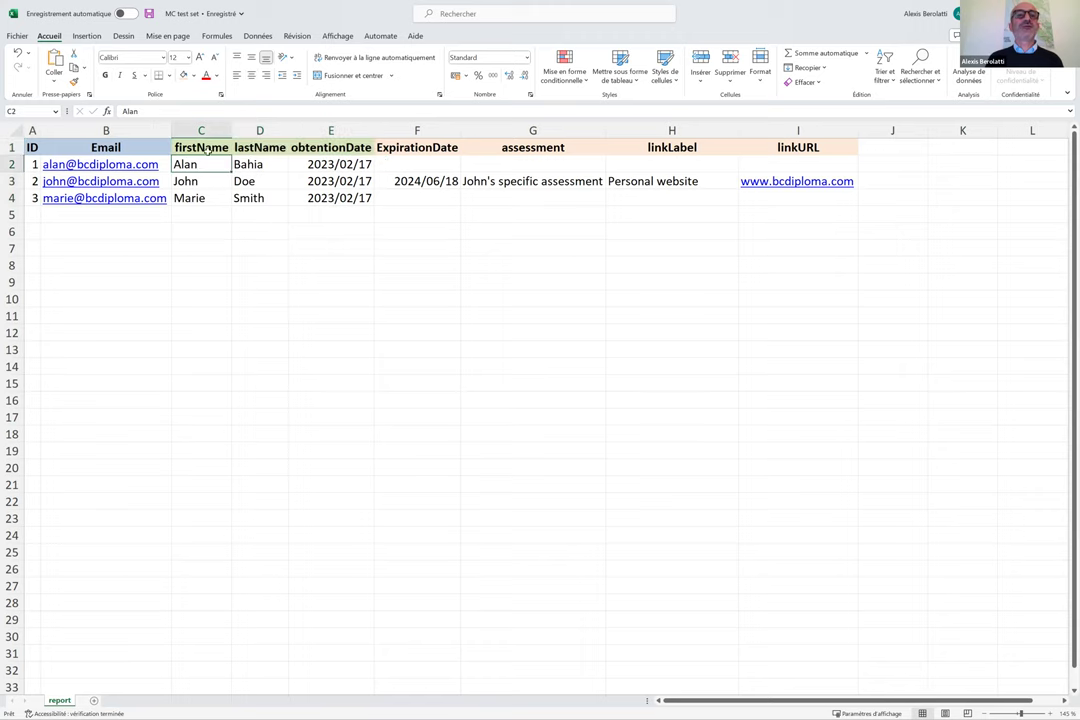
left_click(271, 168)
left_click(352, 167)
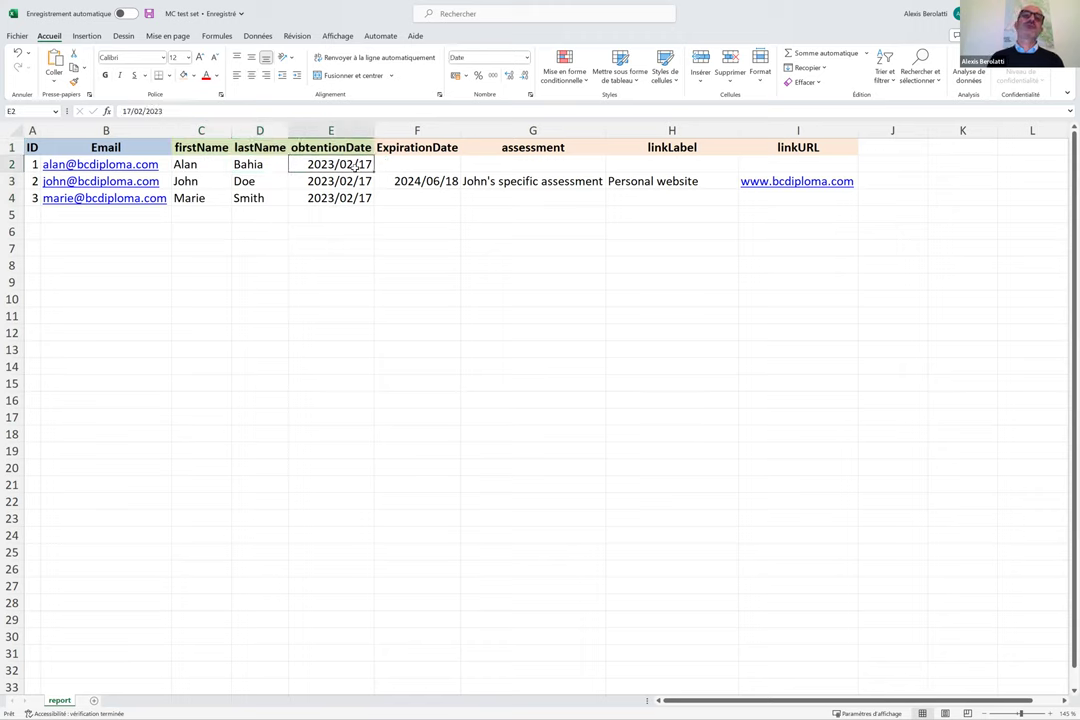
left_click(465, 265)
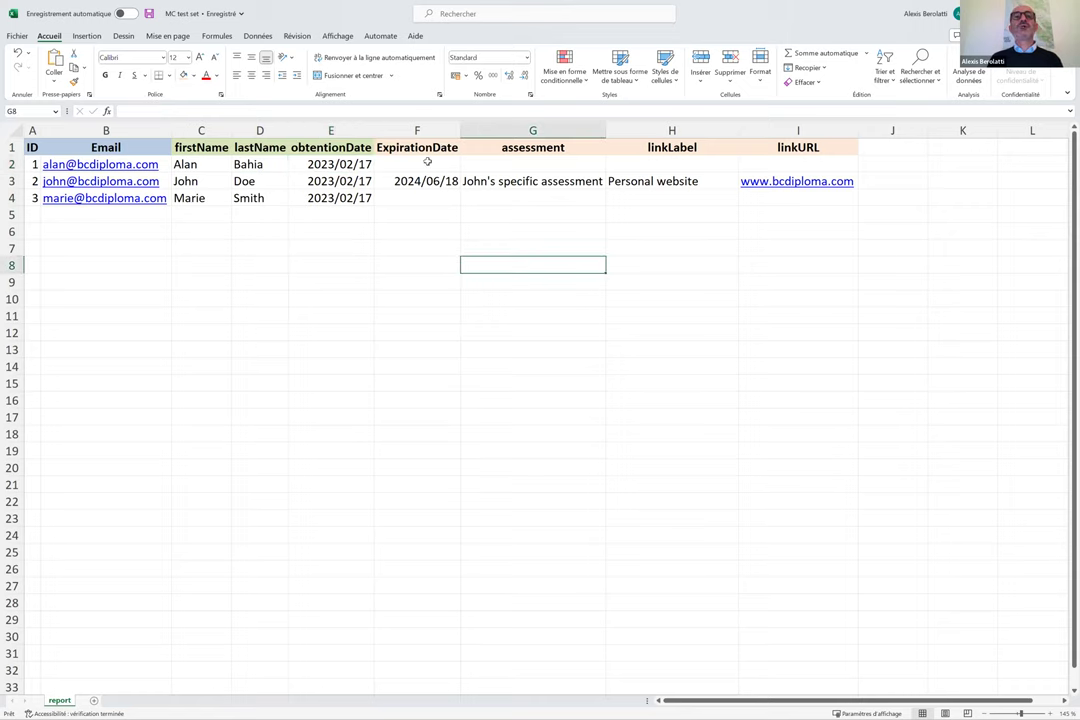
Review the ExpirationDate, assessment, linkLabel and linkURL columns and the entries in row 3.
left_click_drag(426, 148, 532, 148)
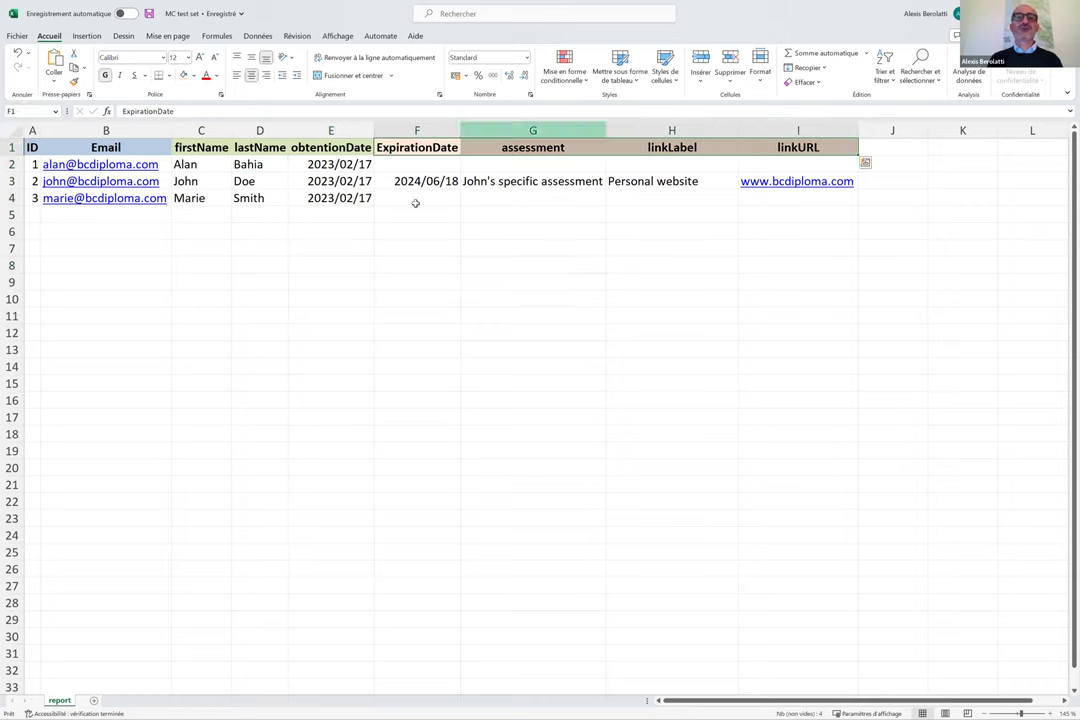
left_click(419, 202)
left_click(424, 181)
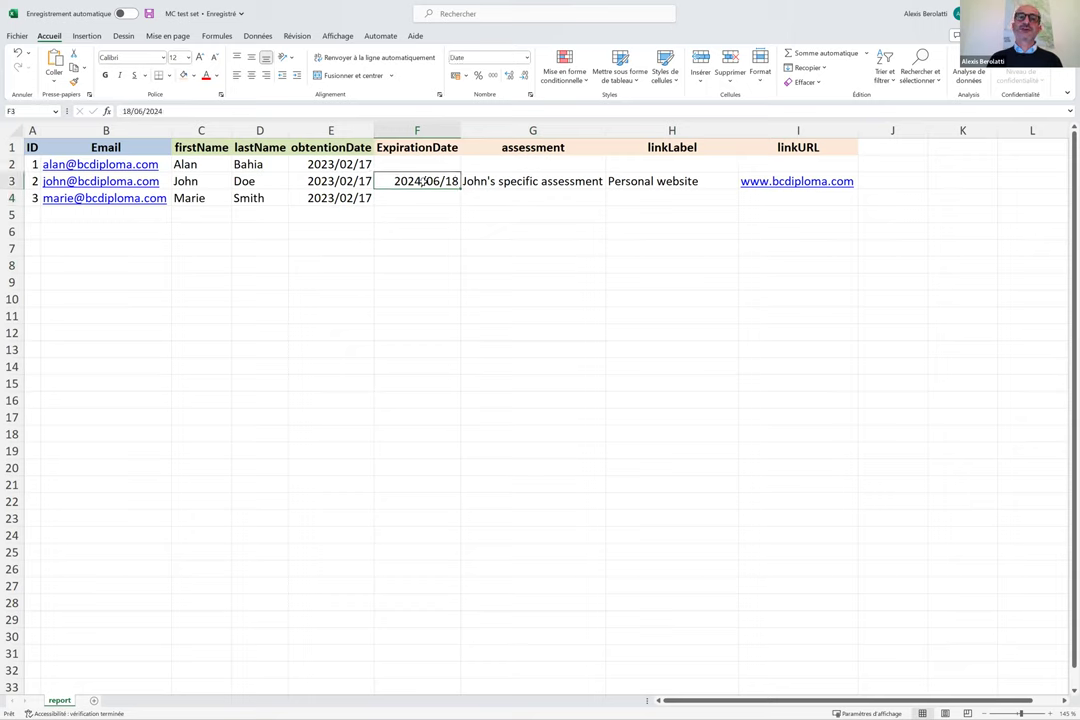
left_click(582, 265)
left_click(553, 181)
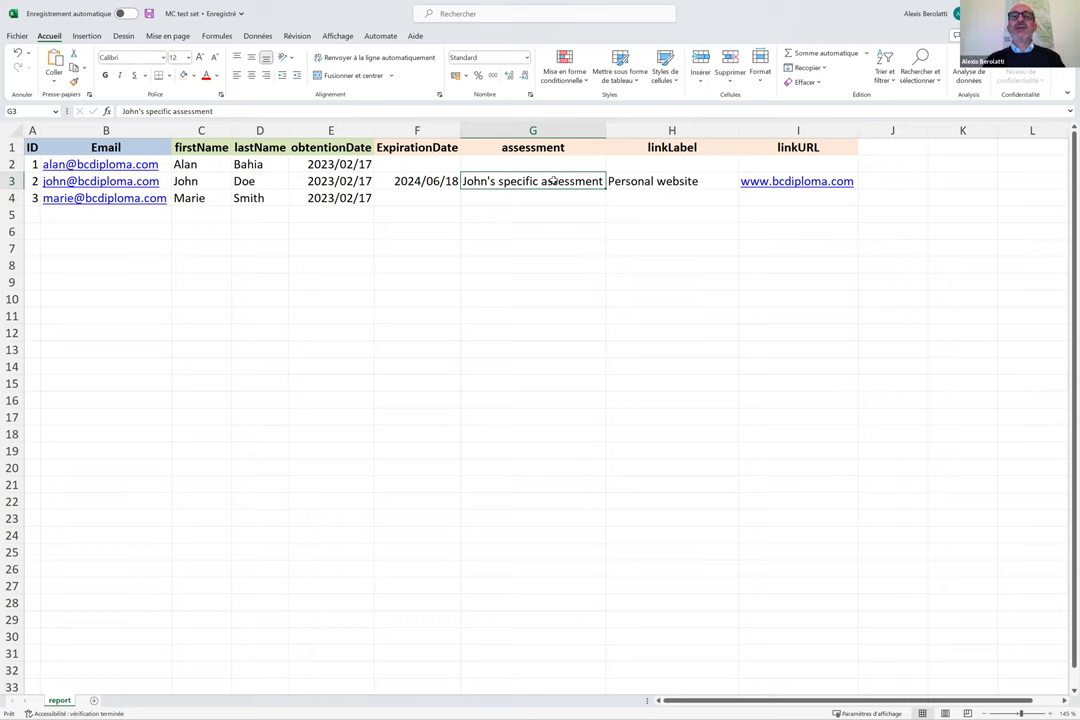
left_click_drag(665, 181, 776, 181)
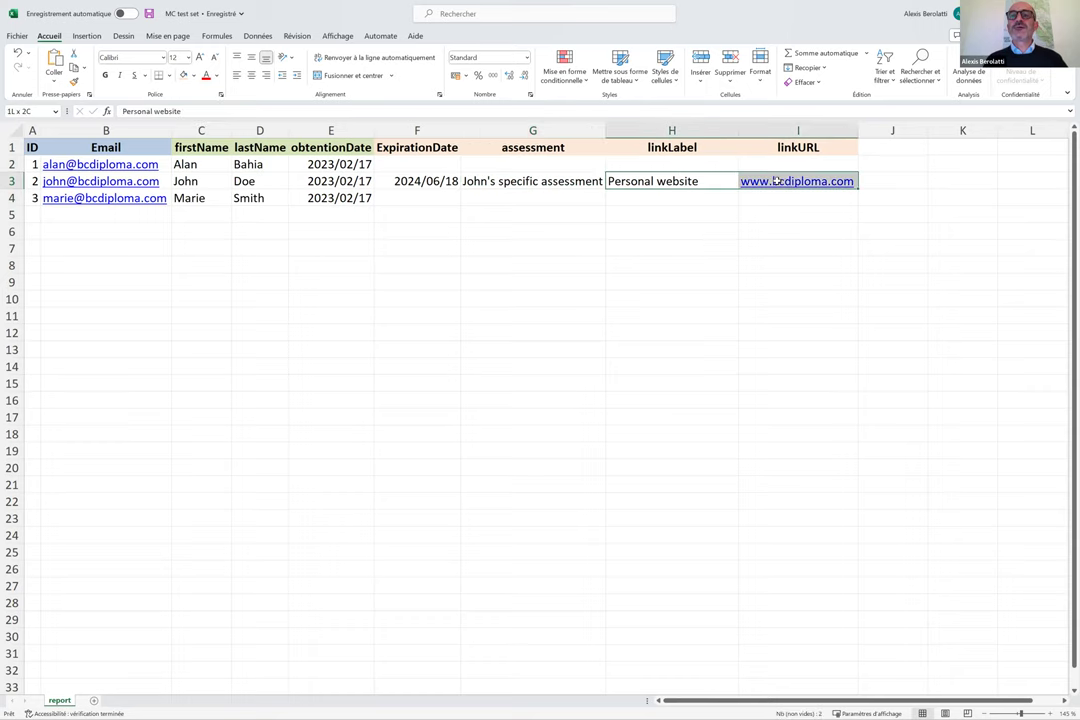
left_click(747, 214)
left_click(713, 181)
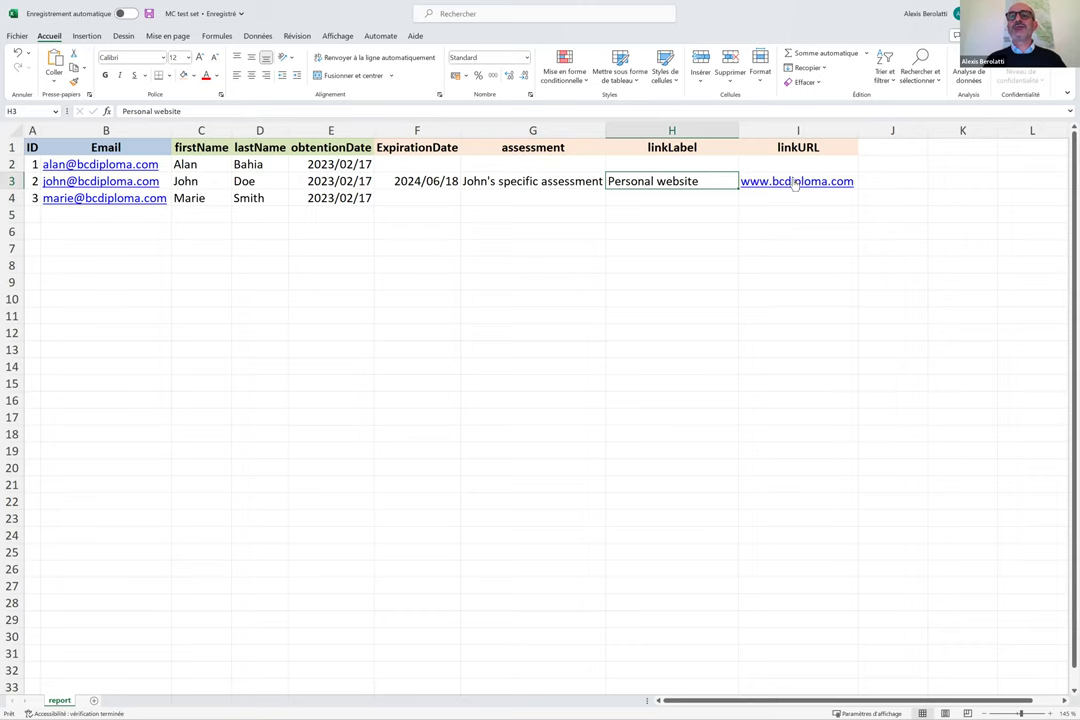
left_click(655, 198)
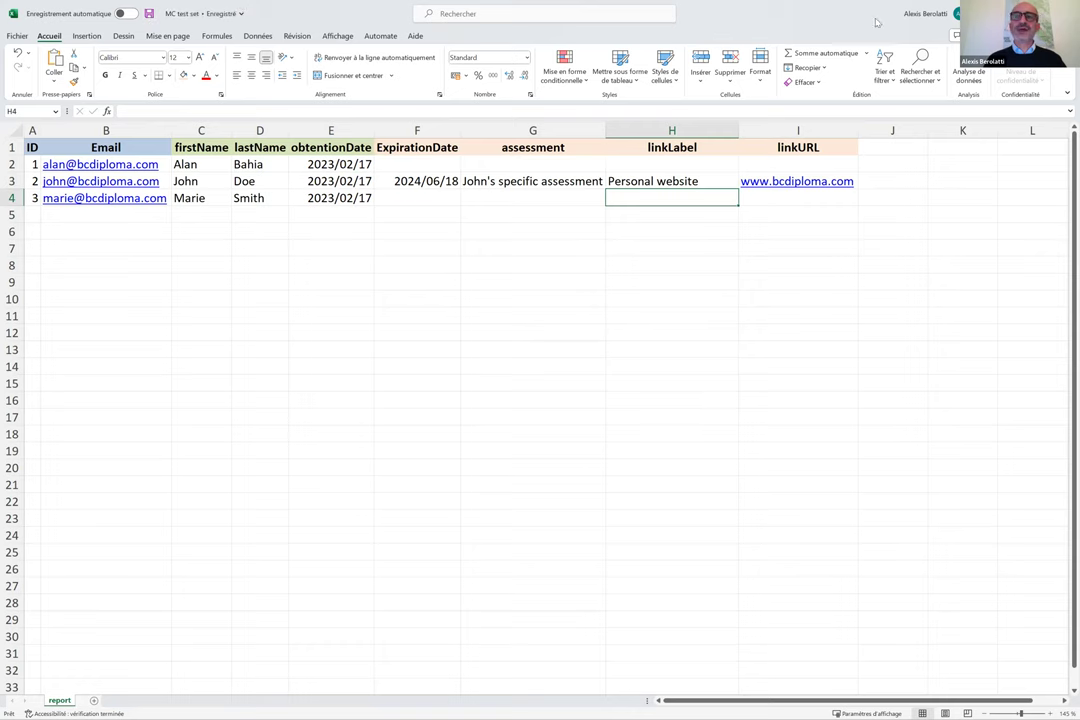
Switch back to the BCdiploma back office and start a new Blockchain Expert campaign from the MC test set file.
key("super+Down")
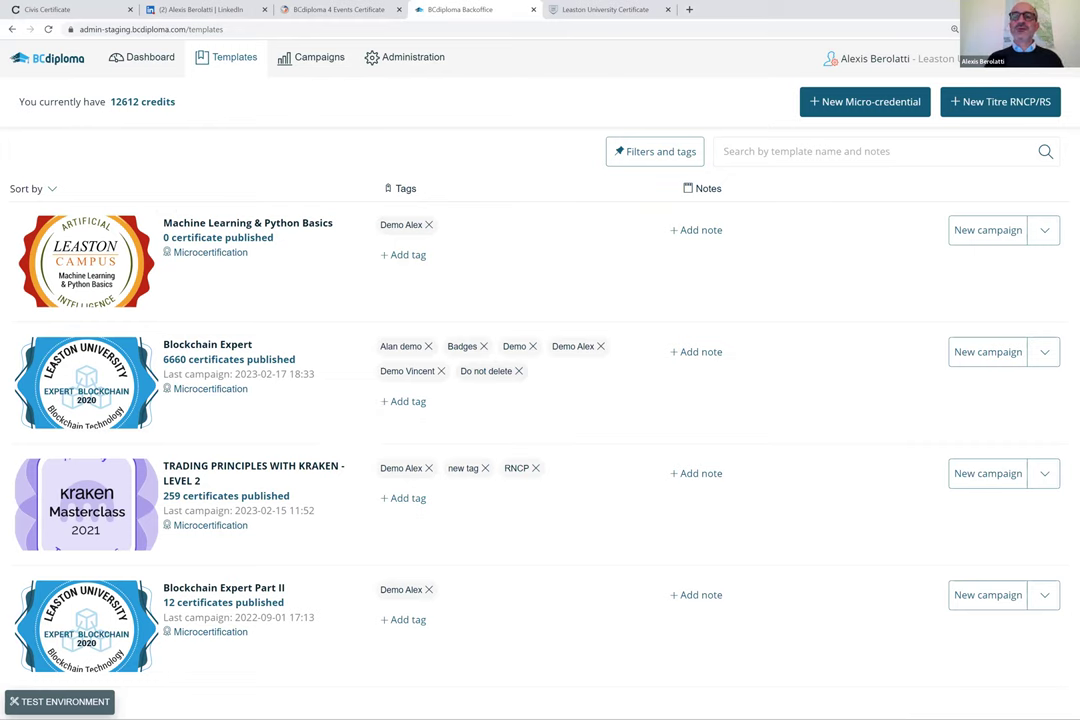
left_click(985, 356)
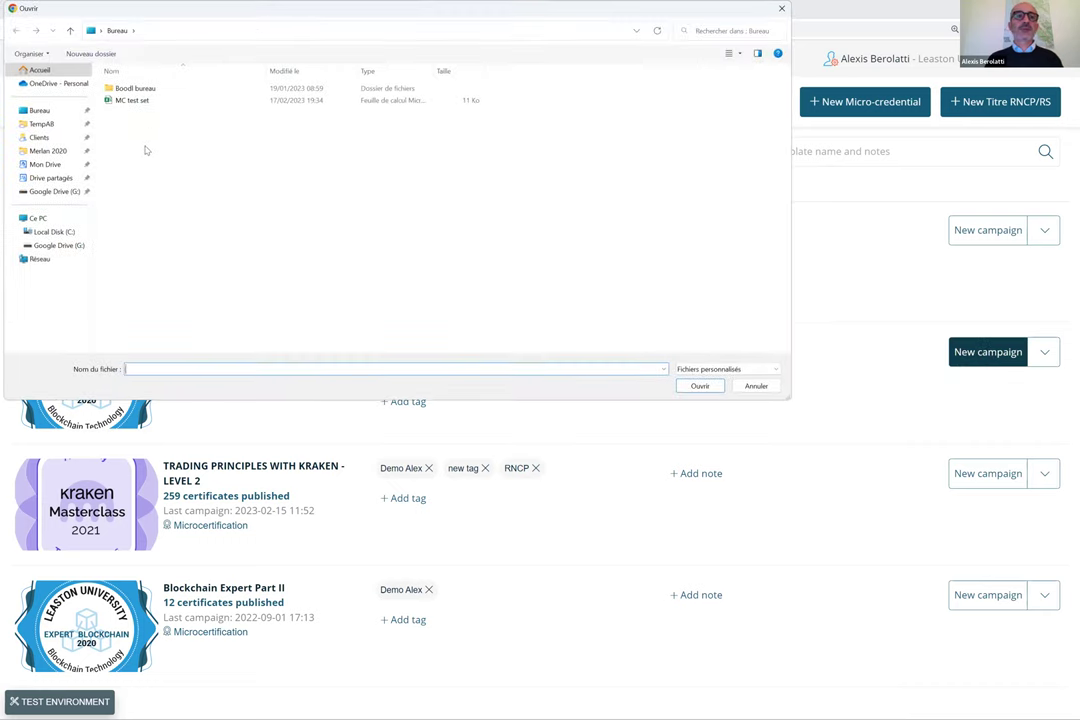
left_click(133, 101)
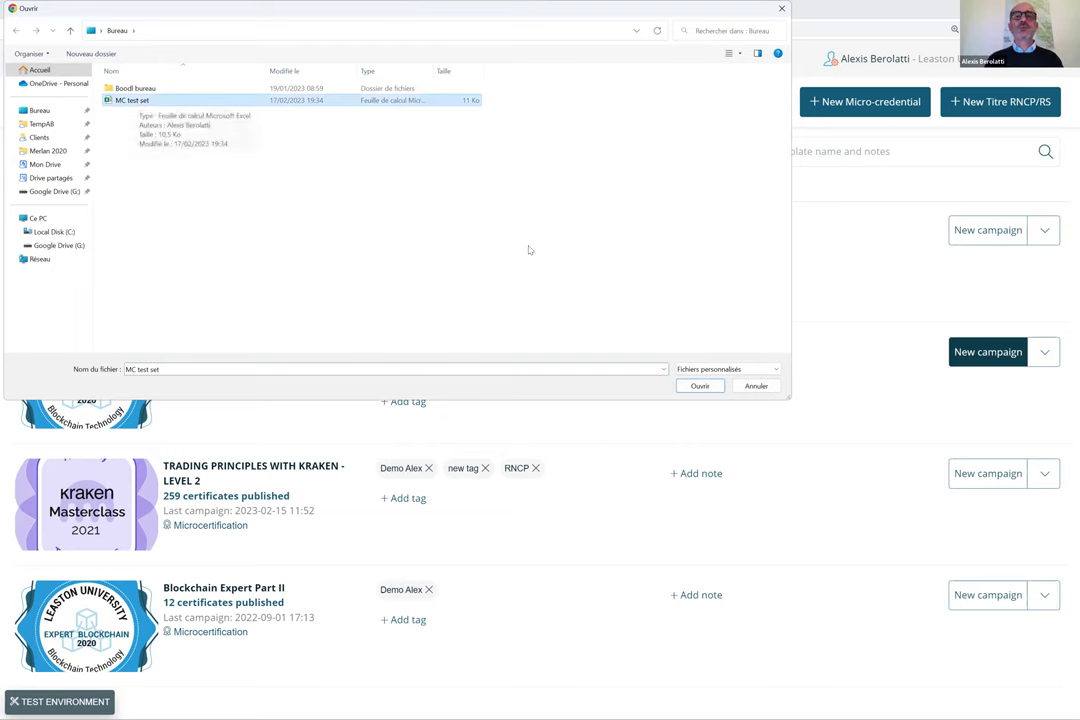
left_click(699, 386)
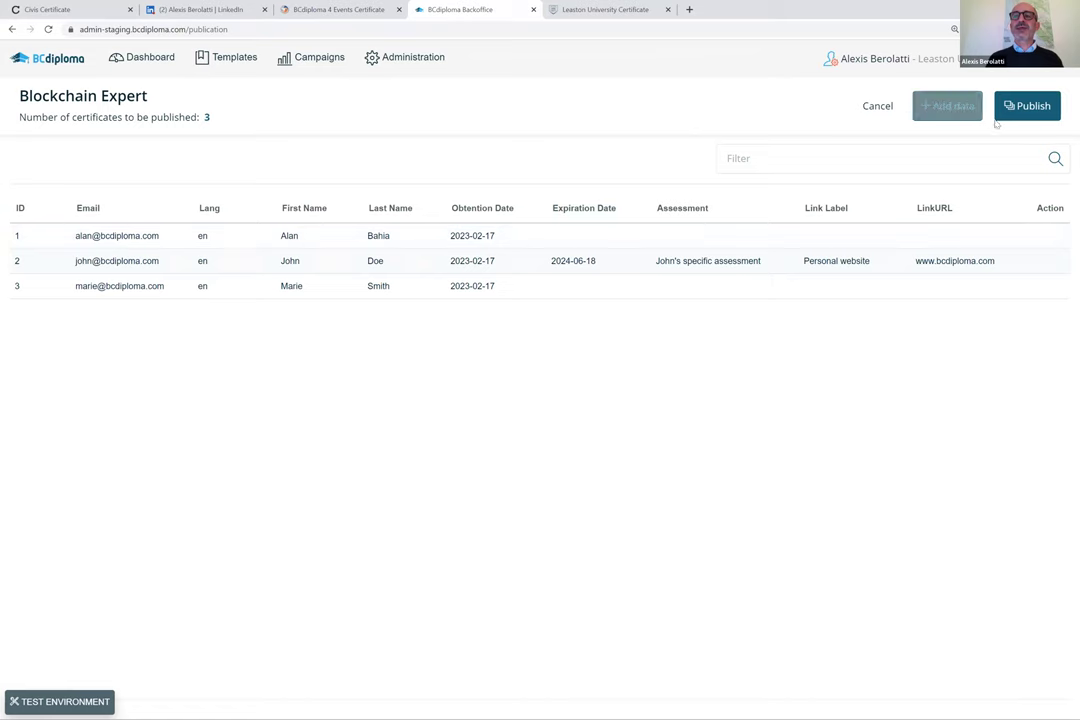
Publish the three Blockchain Expert certificates without a note, confirming with the word PUBLISH.
left_click(1031, 106)
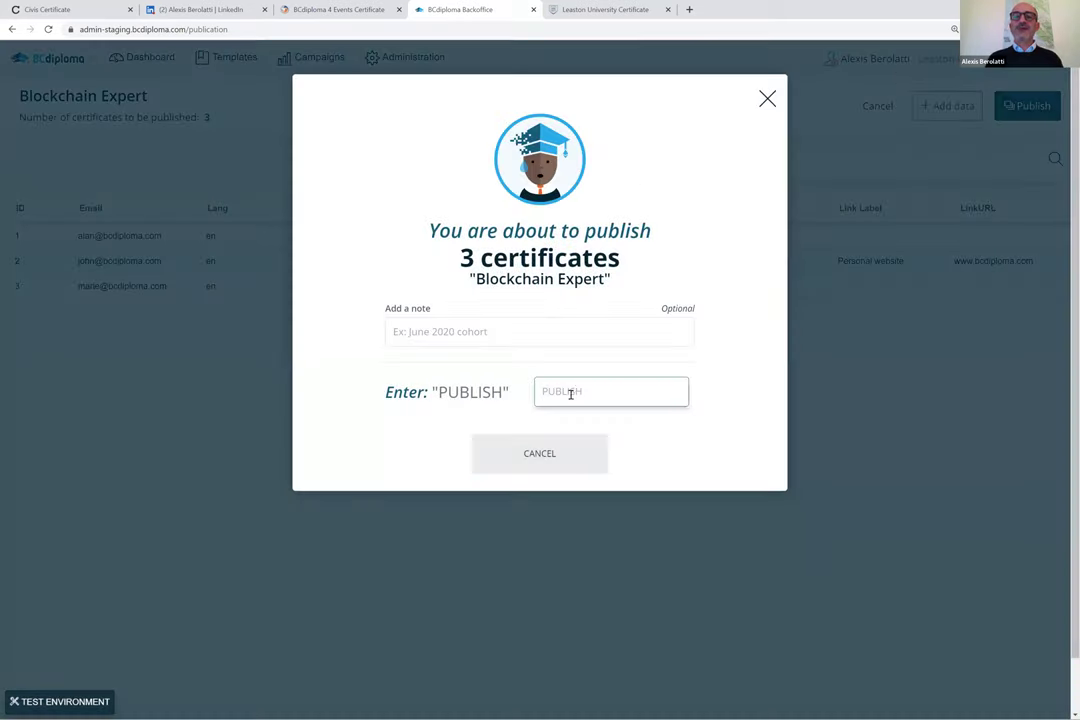
type("PU")
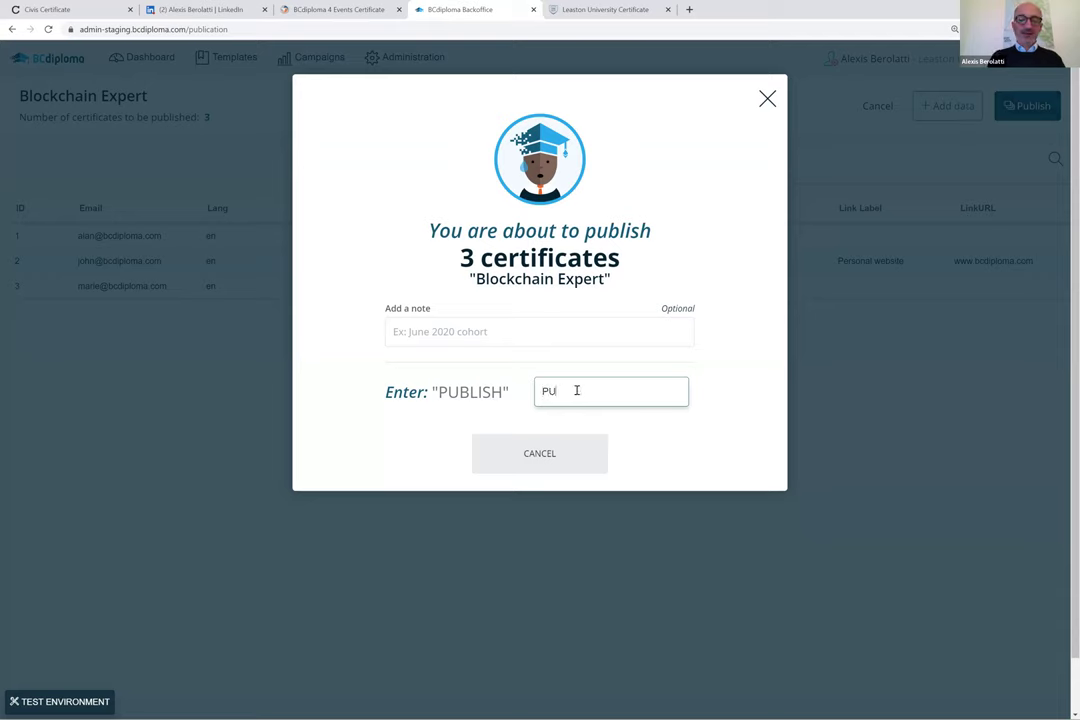
type("BLISH")
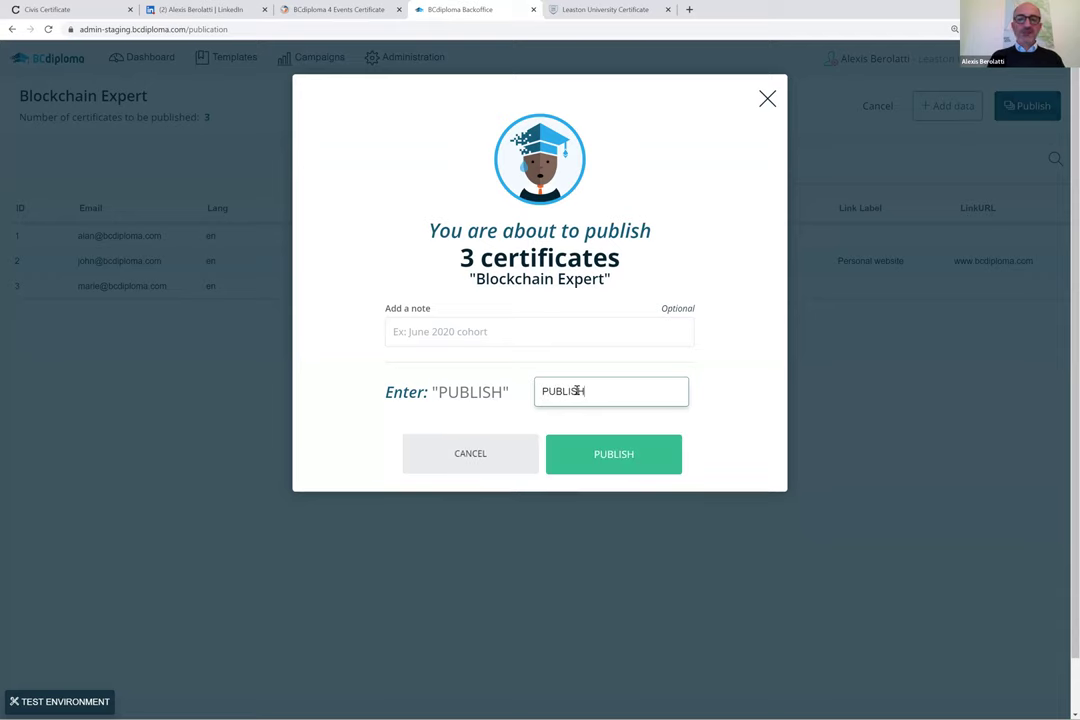
left_click(610, 456)
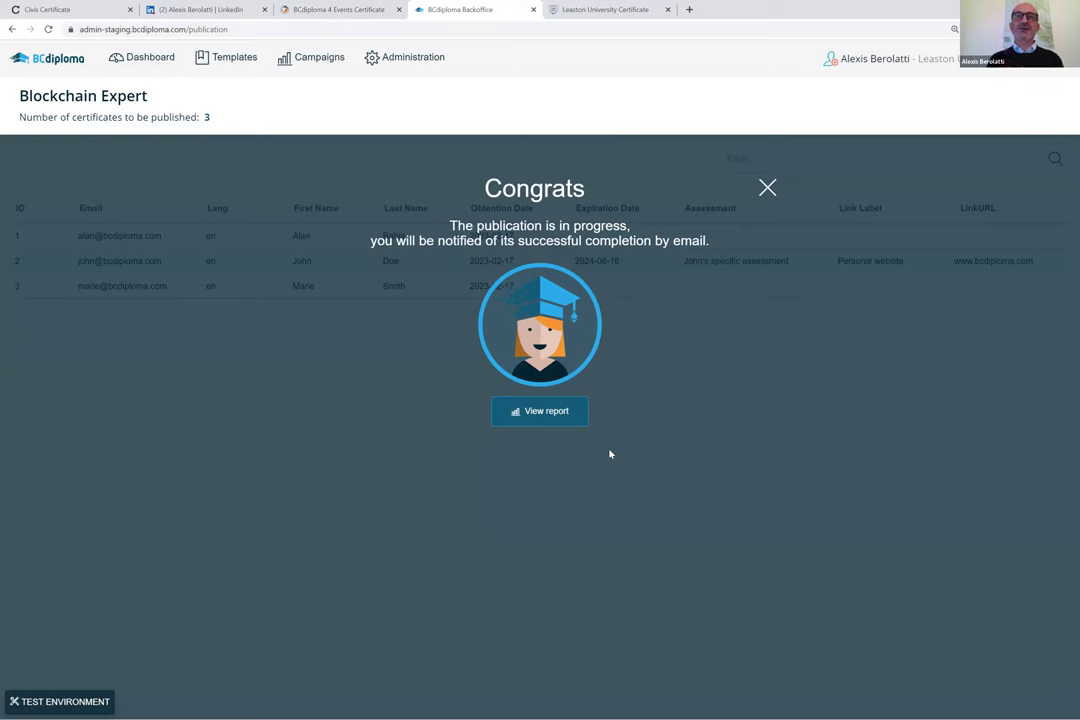
Open the Blockchain Expert campaign report and review its columns across to LinkURL.
left_click(541, 411)
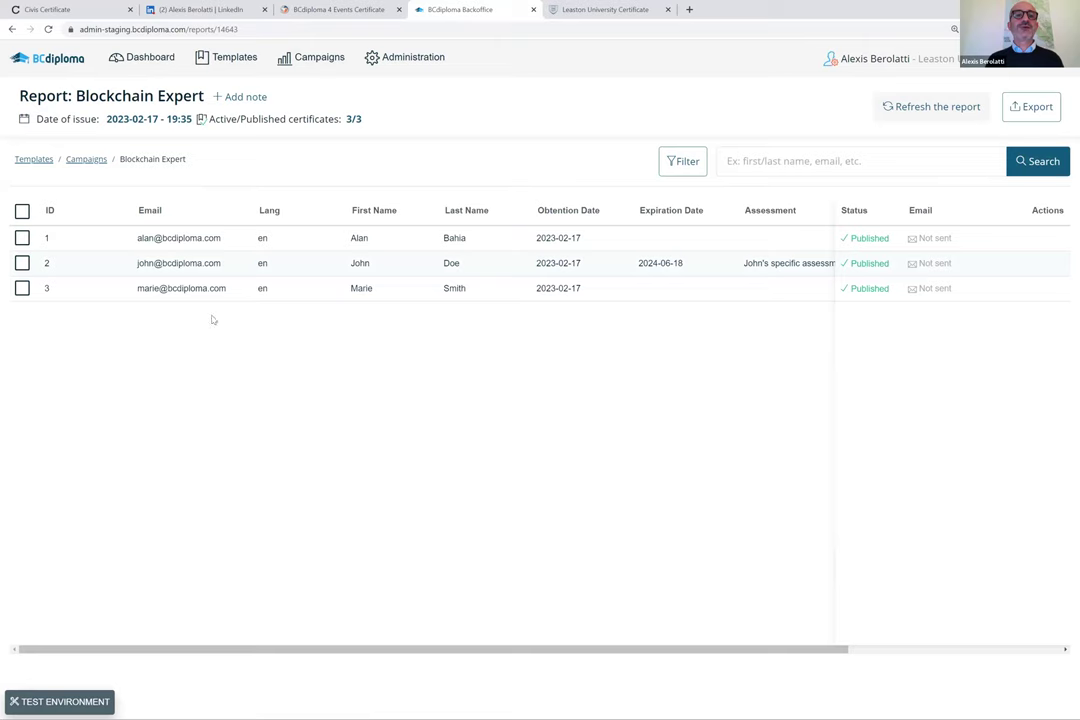
scroll(188, 253, "right", 5)
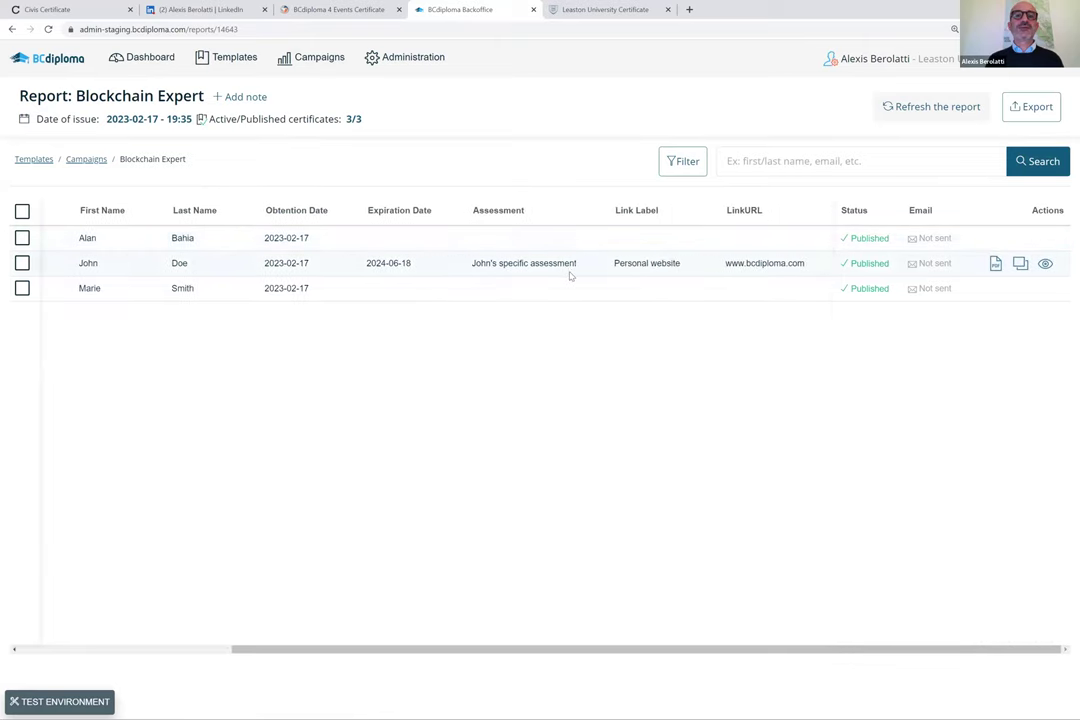
scroll(570, 276, "left", 5)
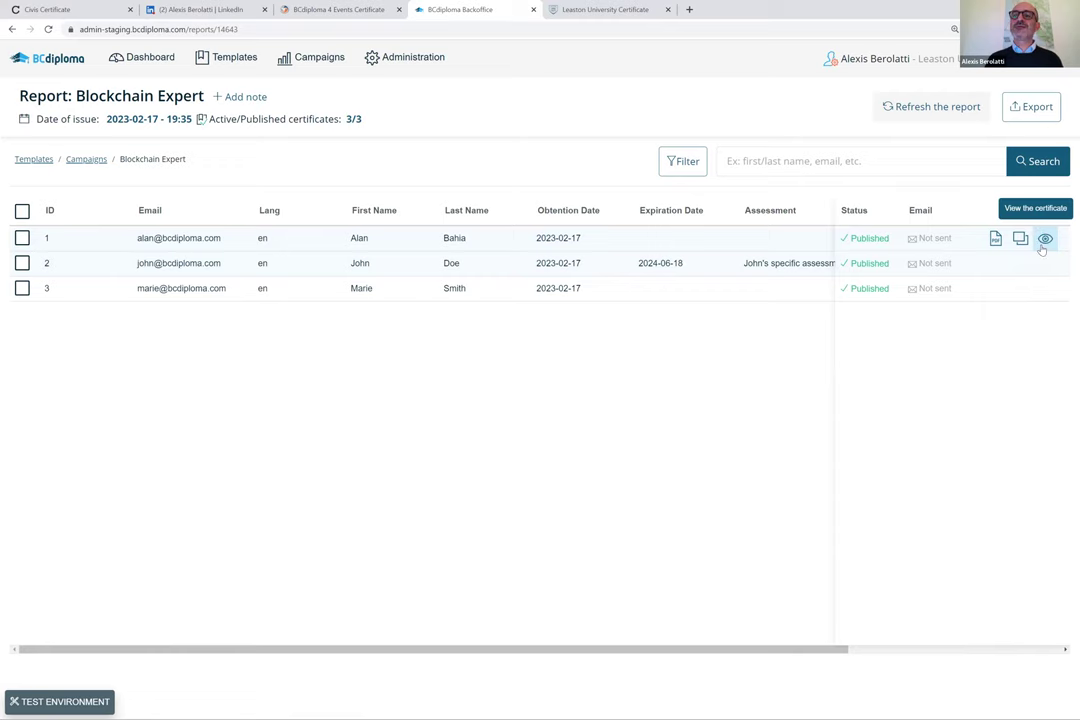
Open the published certificates of recipients 1 and 2 from the report and compare them.
left_click(1045, 238)
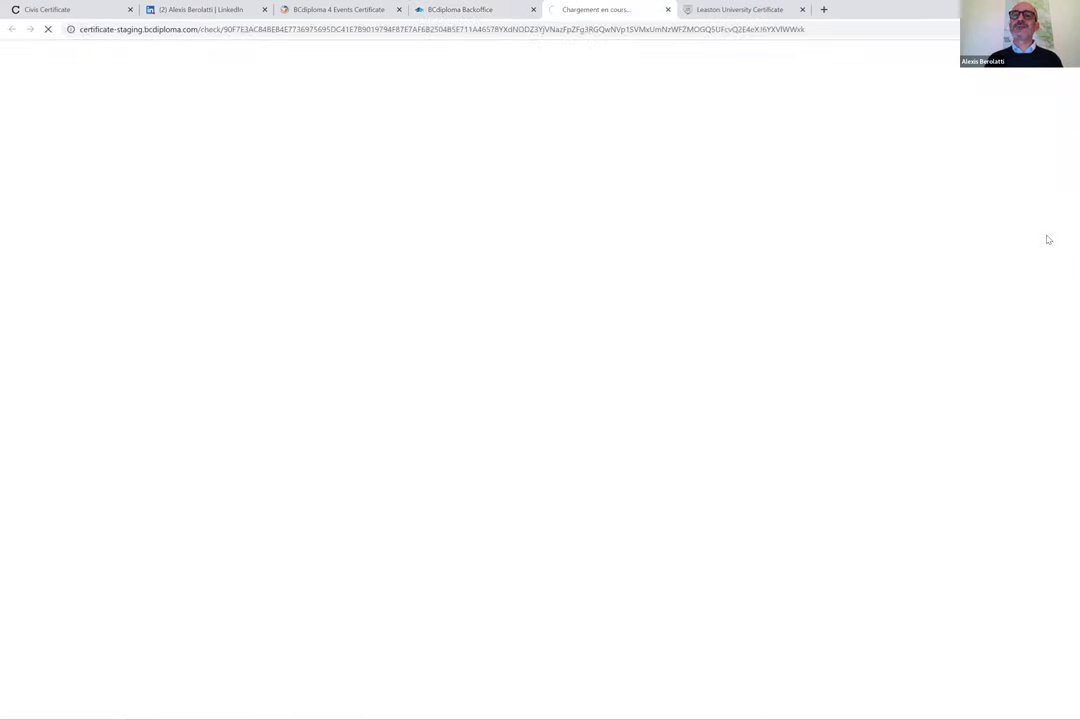
key("ctrl+shift+Tab")
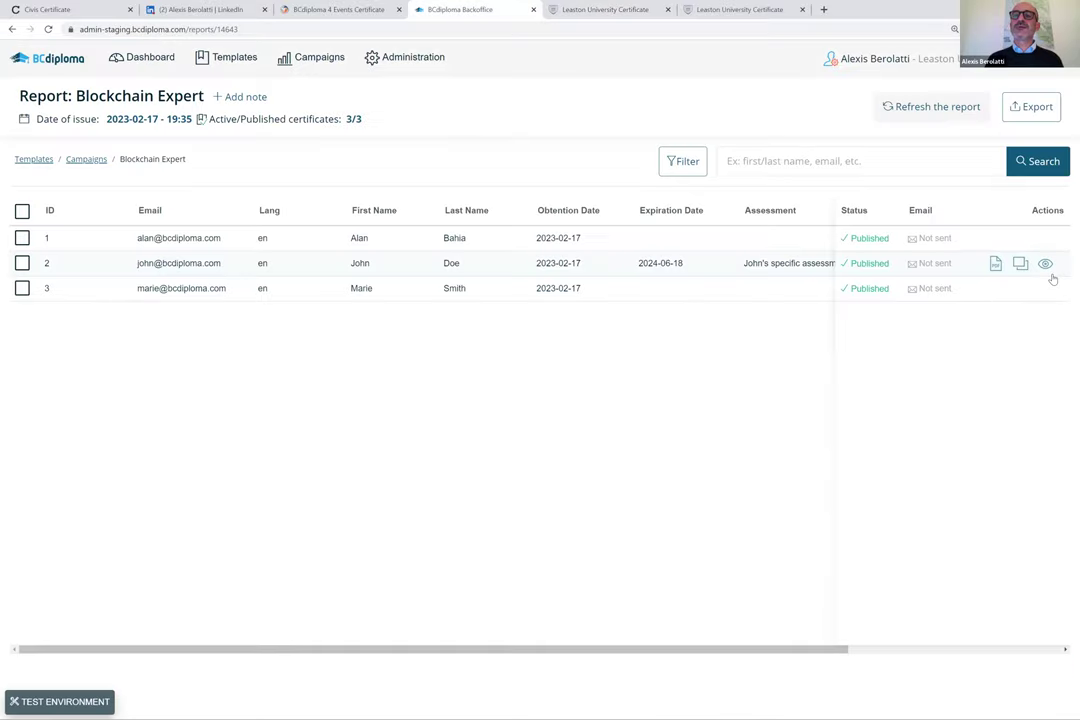
left_click(1046, 263)
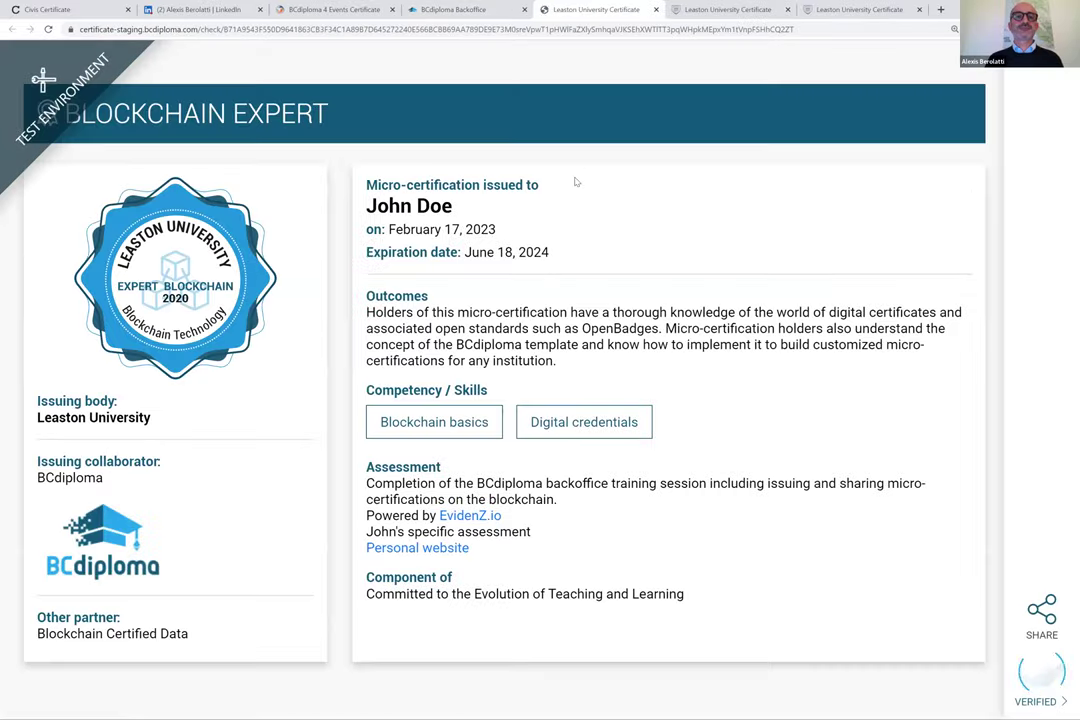
key("ctrl+minus")
left_click(710, 10)
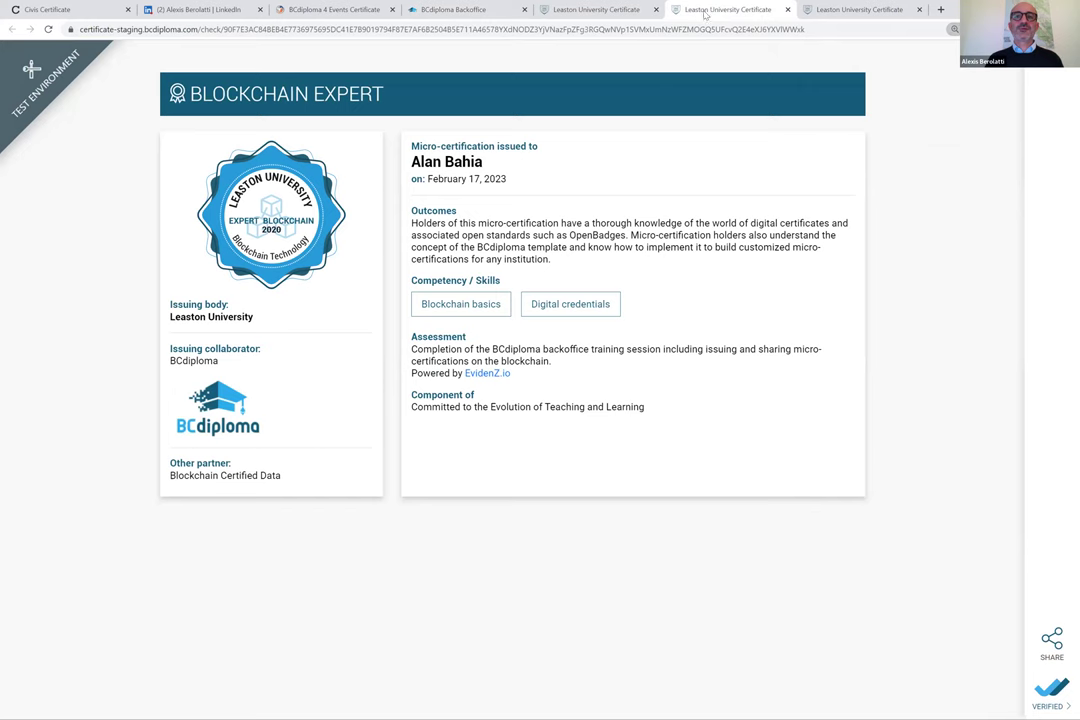
key("ctrl+plus")
left_click(604, 12)
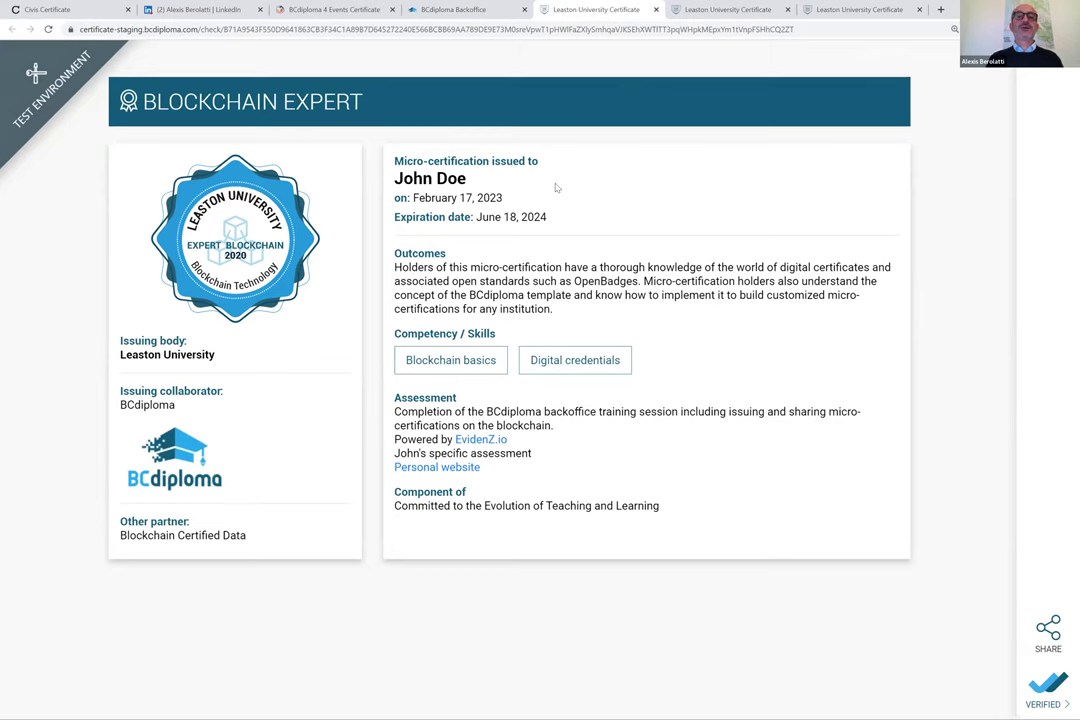
Examine the expiration date, the recipient-specific assessment and the website link label on recipient 2's certificate.
left_click_drag(476, 216, 579, 222)
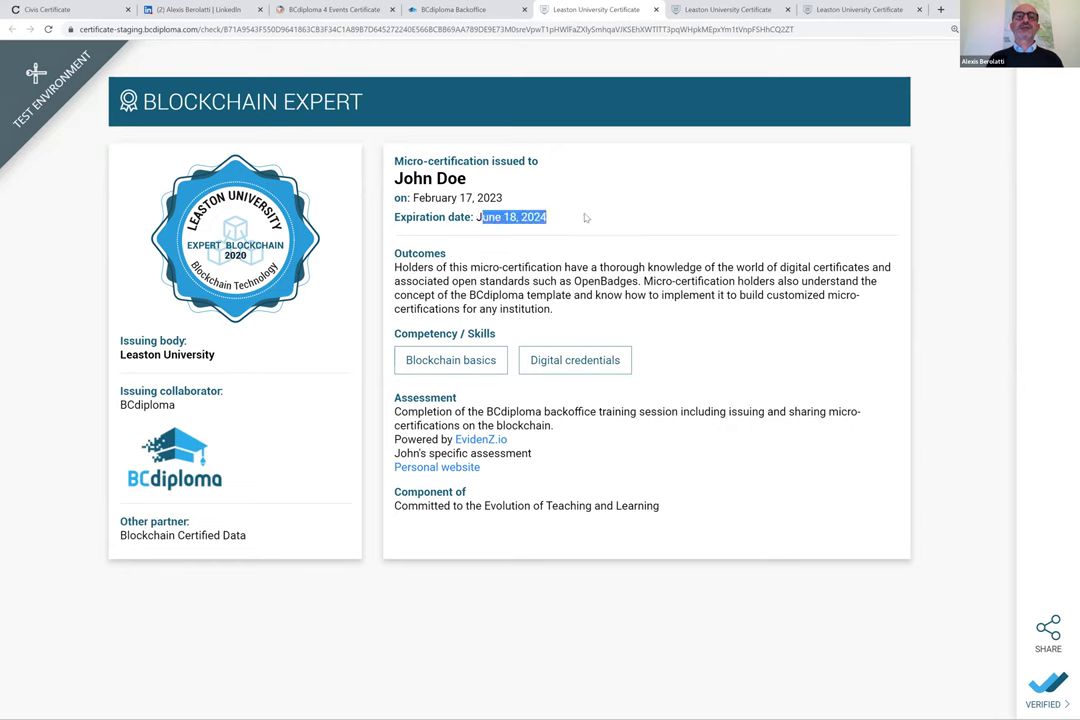
left_click(586, 218)
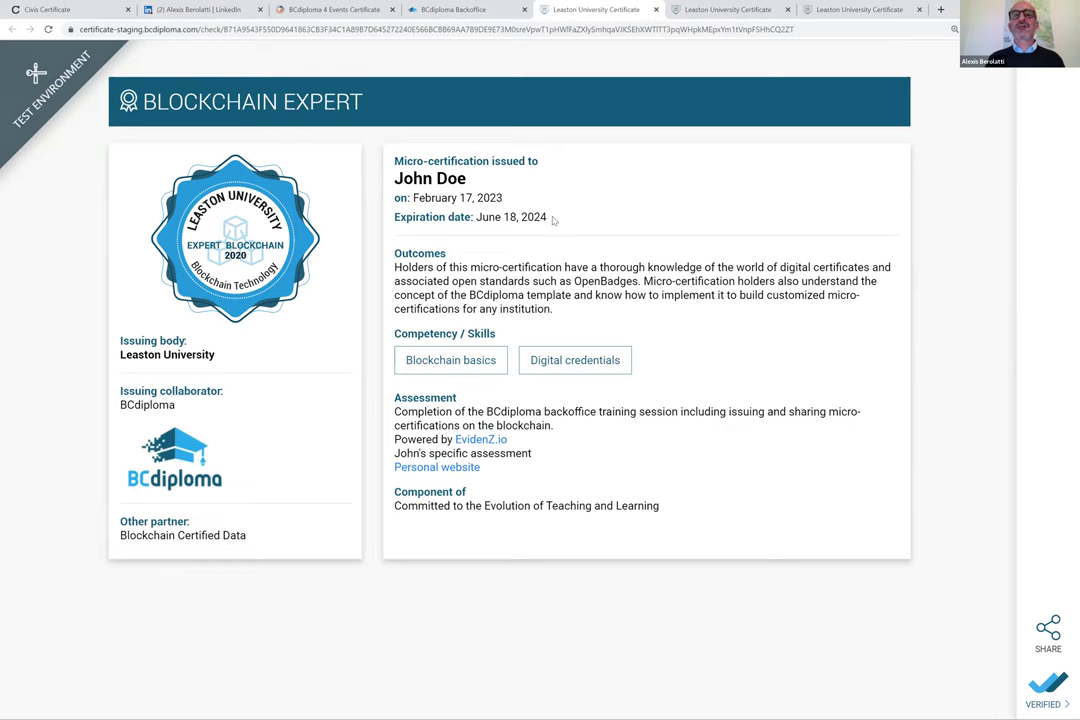
left_click_drag(478, 217, 559, 222)
left_click(570, 219)
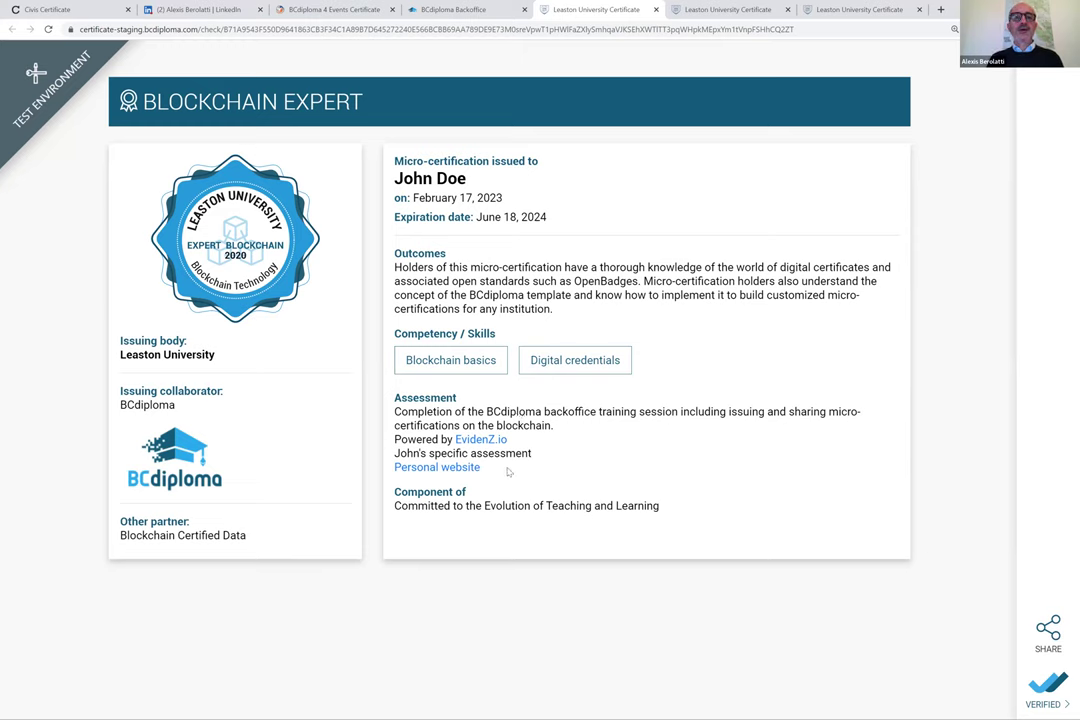
left_click_drag(509, 470, 396, 452)
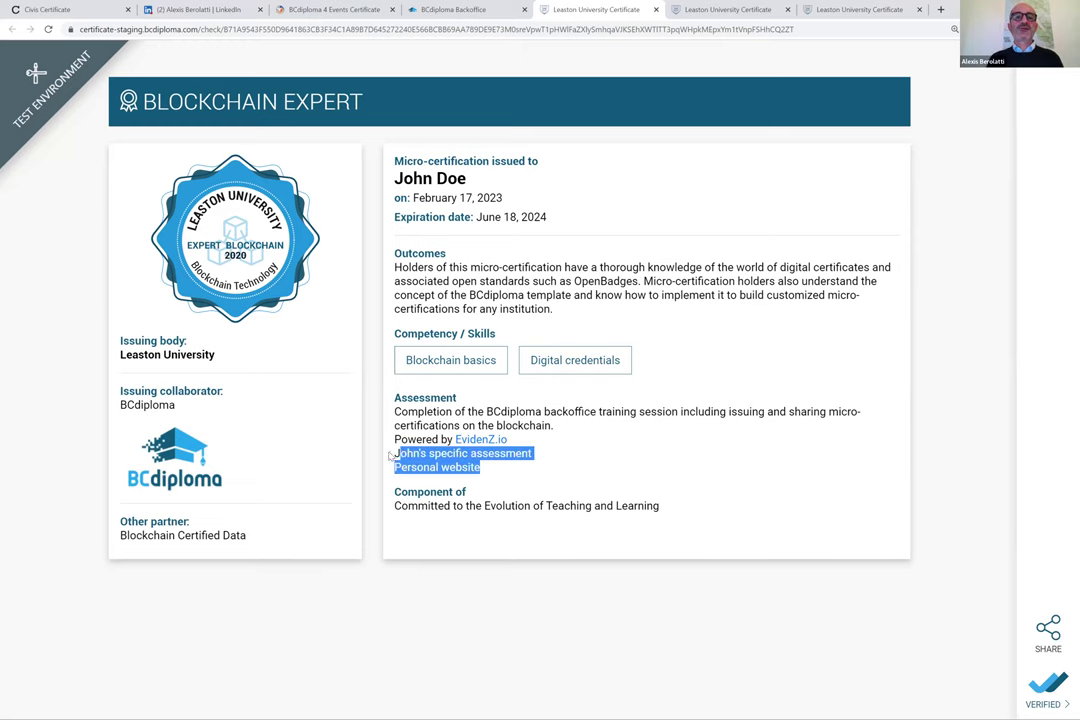
left_click(505, 469)
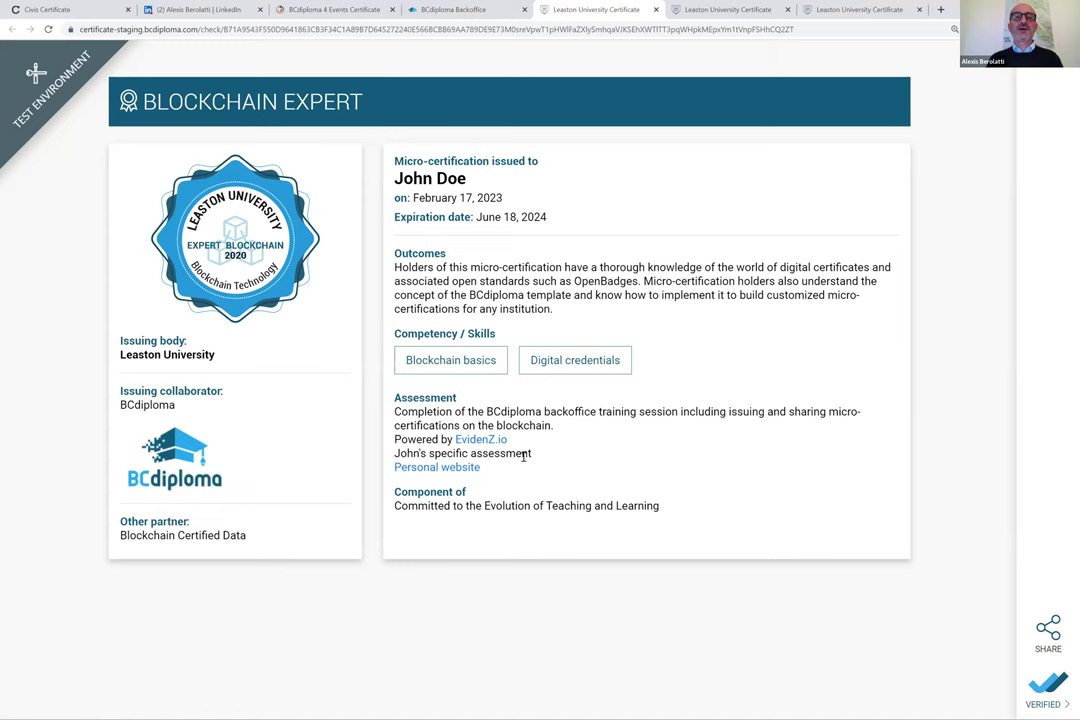
left_click_drag(532, 454, 396, 452)
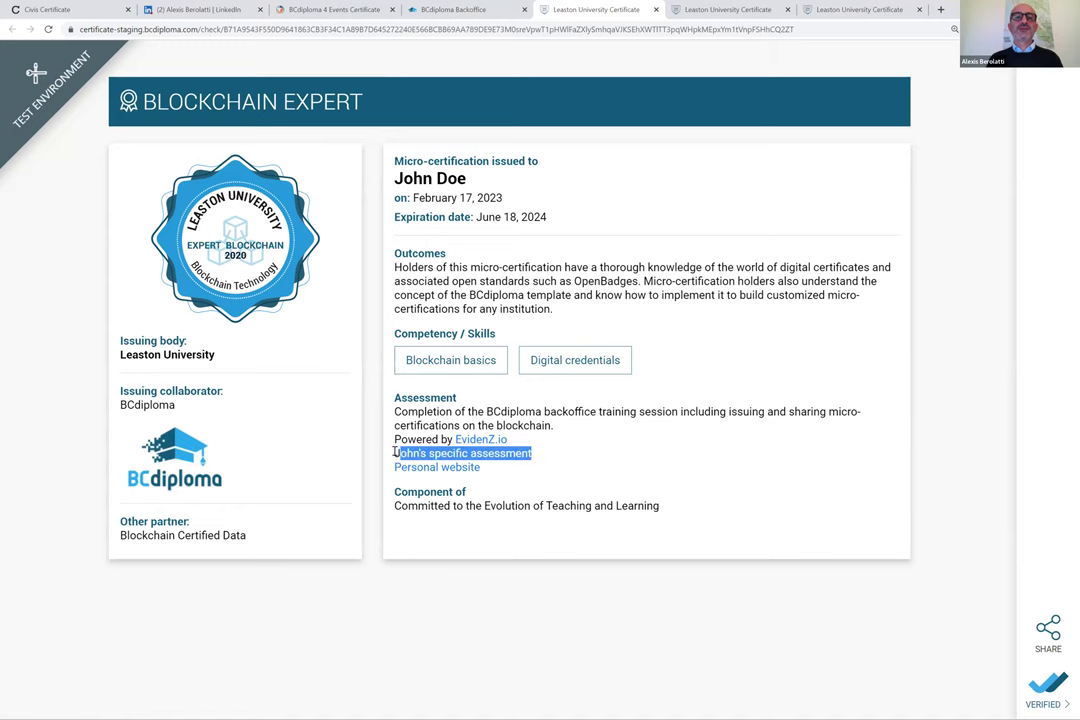
left_click(510, 470)
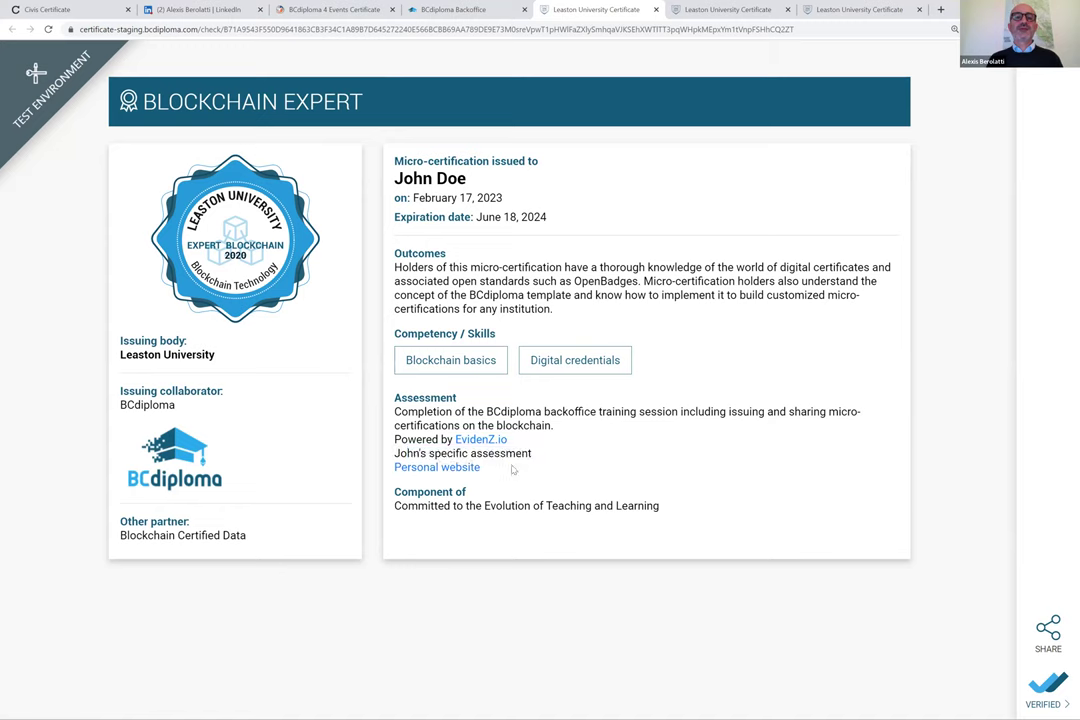
Follow the Personal website link on recipient 2's certificate, and return to check the Assessment section of recipient 1's certificate.
left_click(437, 467)
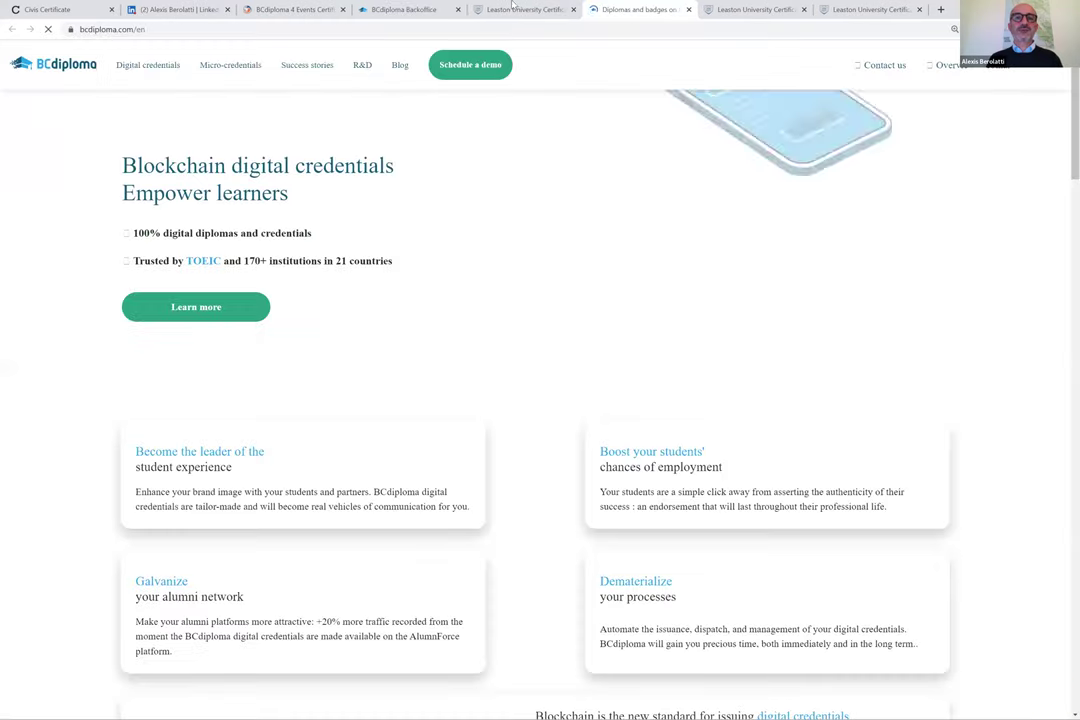
left_click(514, 8)
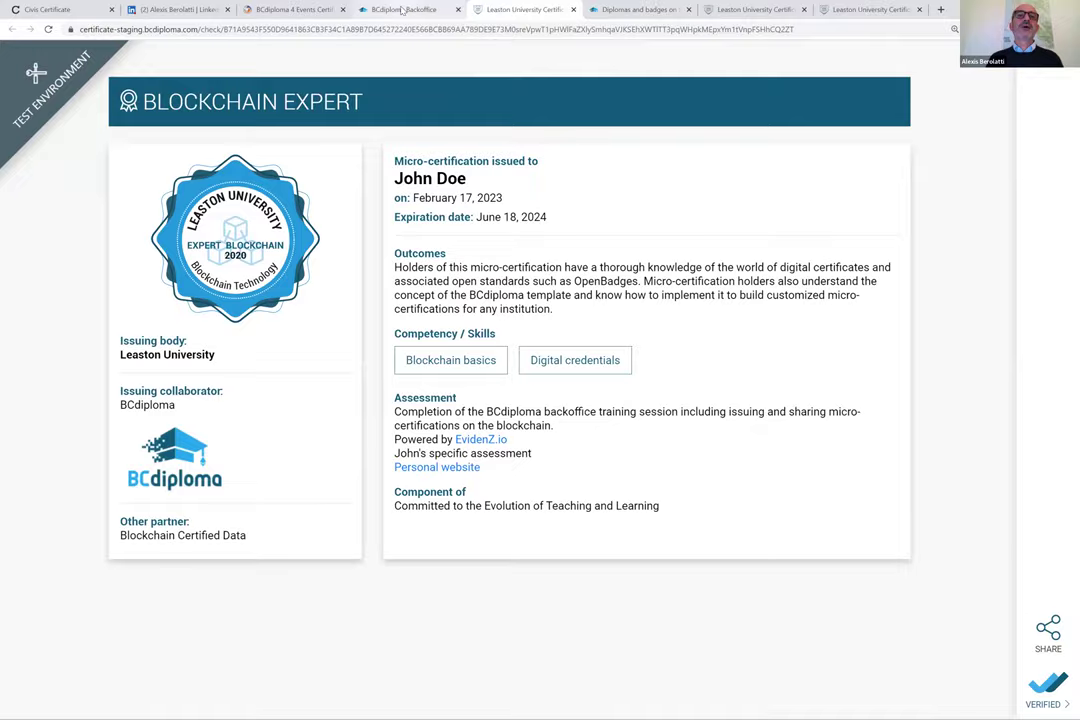
left_click(402, 9)
left_click(525, 11)
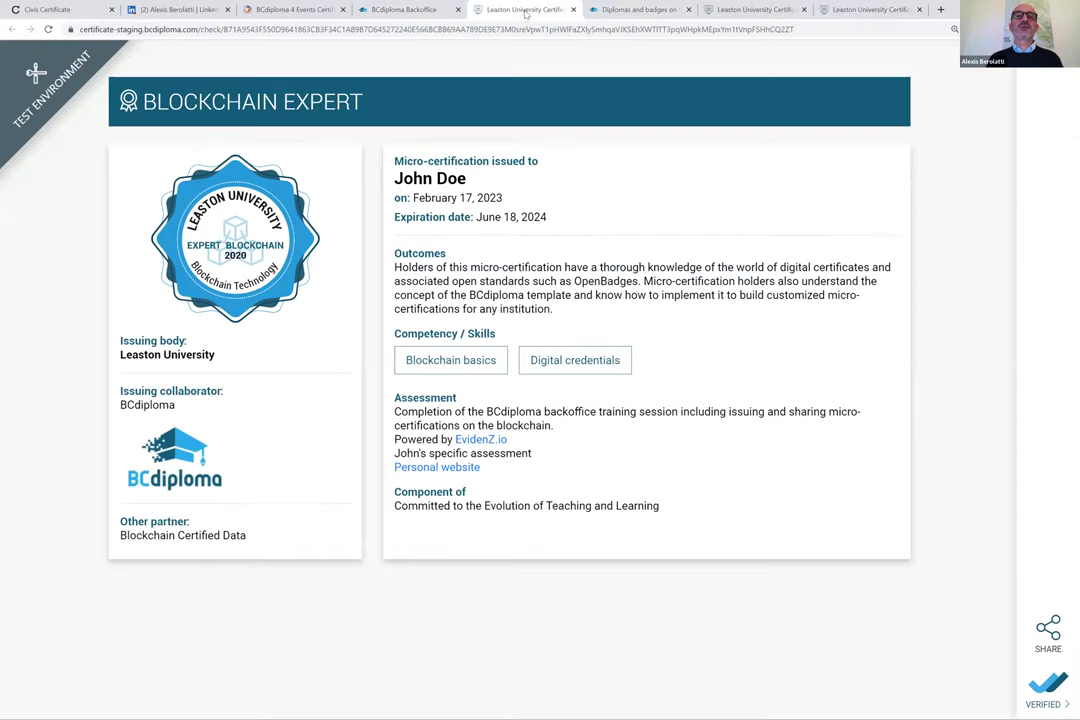
left_click(745, 11)
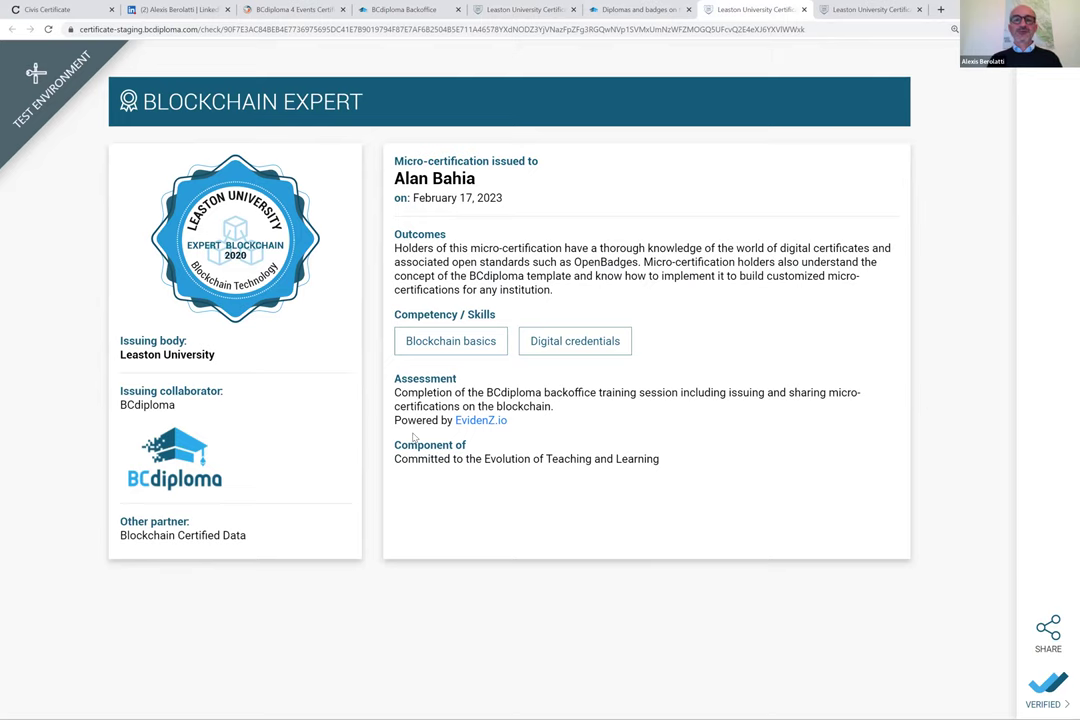
Return to the campaign report and select only the certificates with ID 1 and 2.
left_click(409, 13)
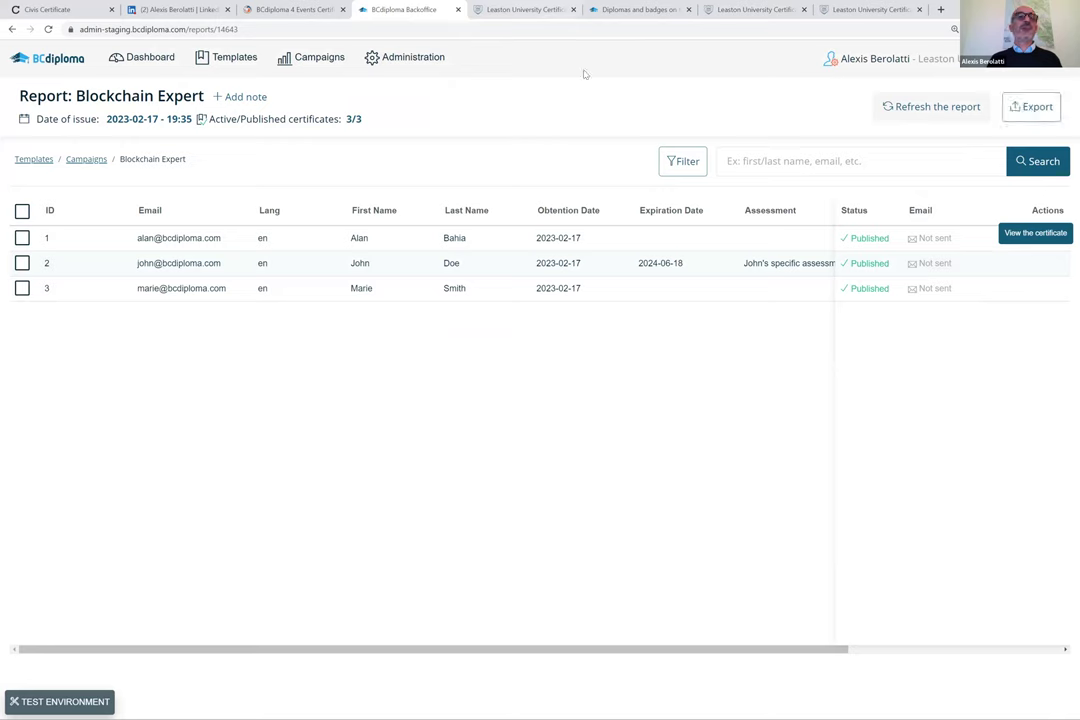
left_click(22, 238)
left_click(22, 263)
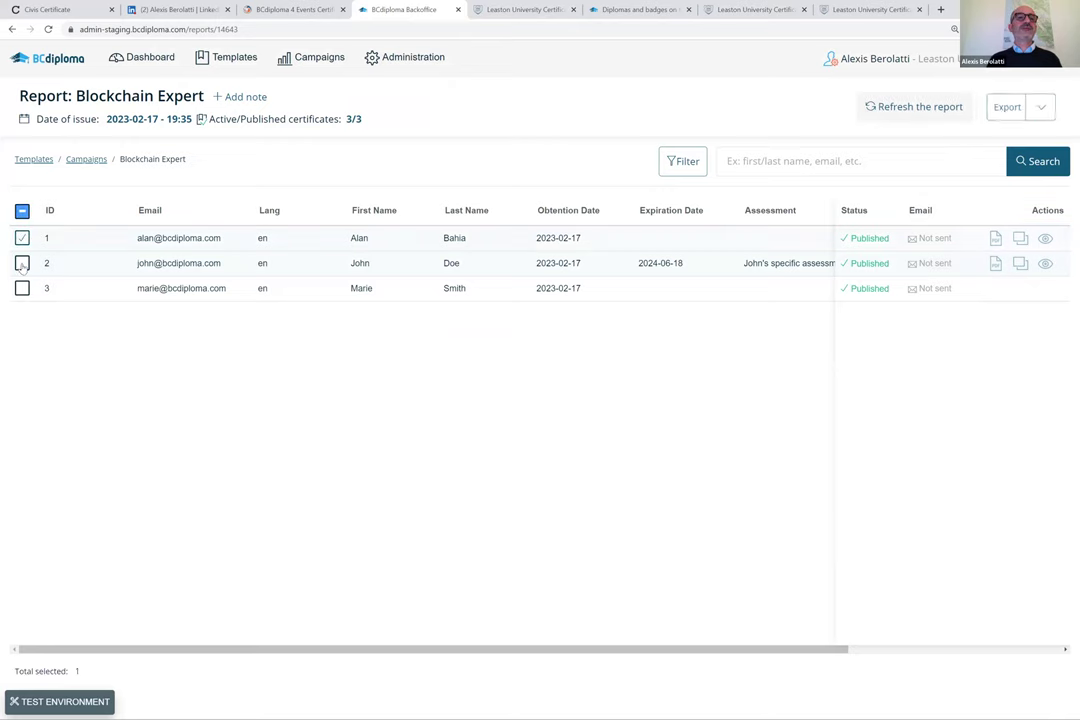
left_click(22, 211)
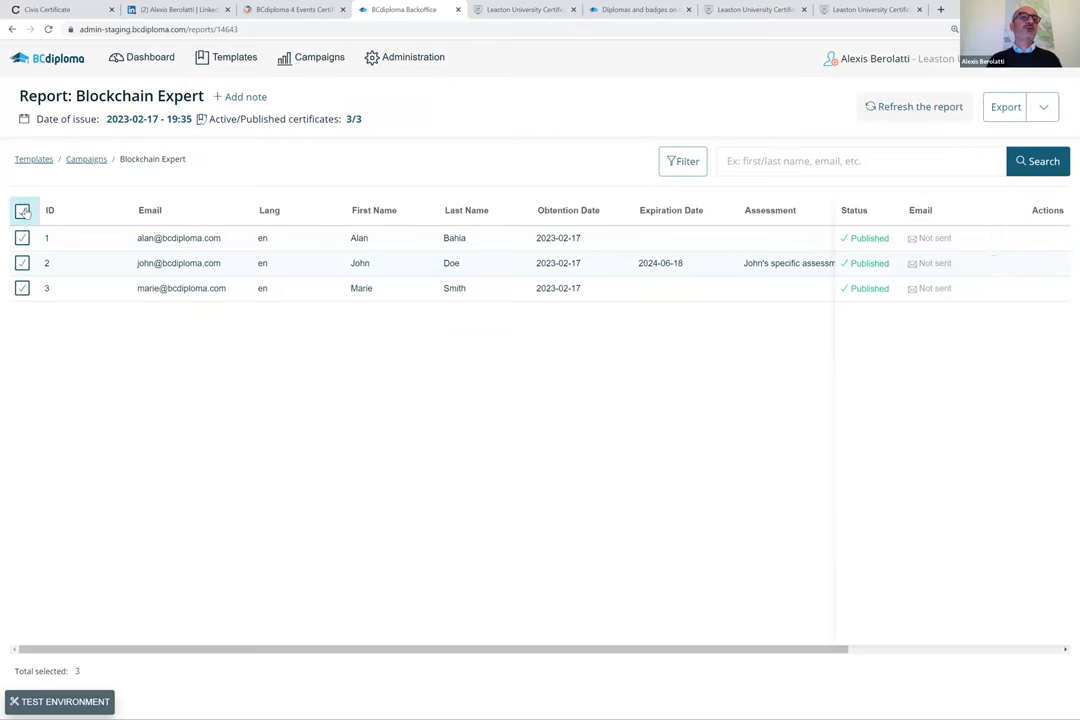
left_click(22, 211)
left_click(22, 238)
left_click(22, 263)
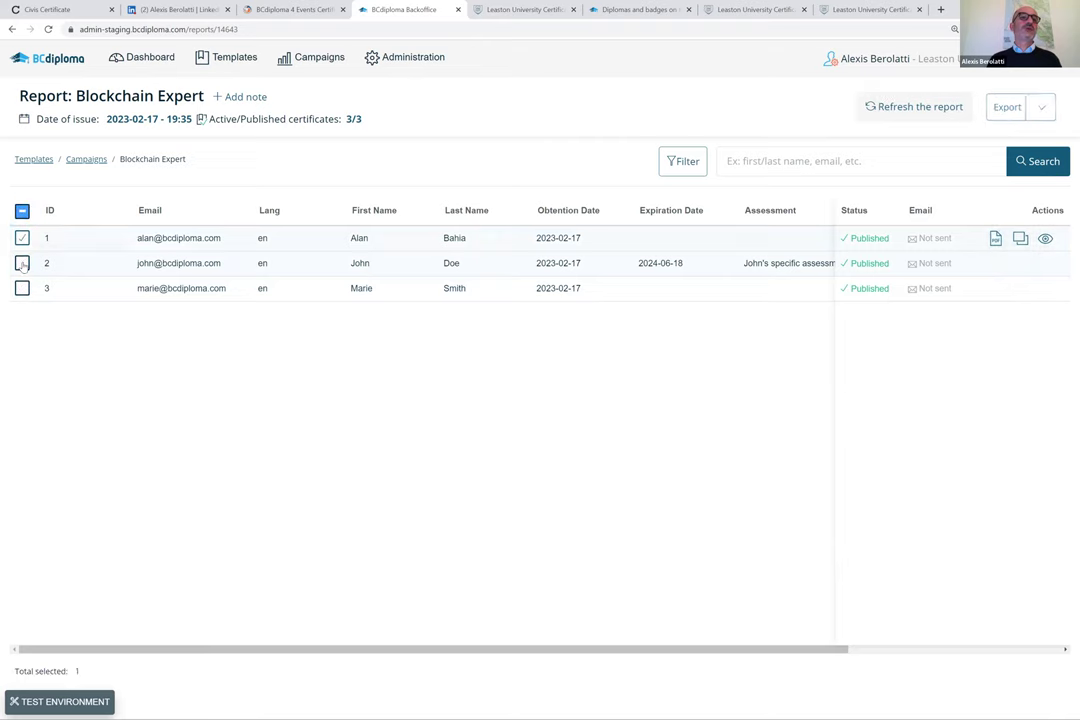
Open the send-by-email form for the selected certificates and review the sender email address.
left_click(1043, 110)
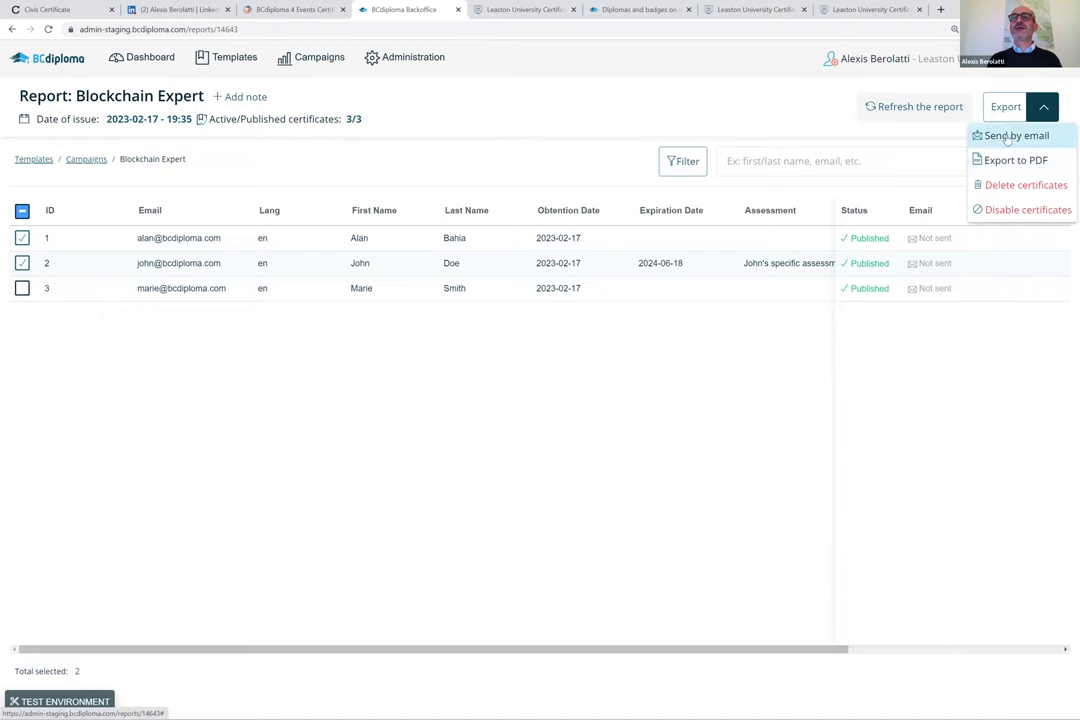
left_click(1003, 136)
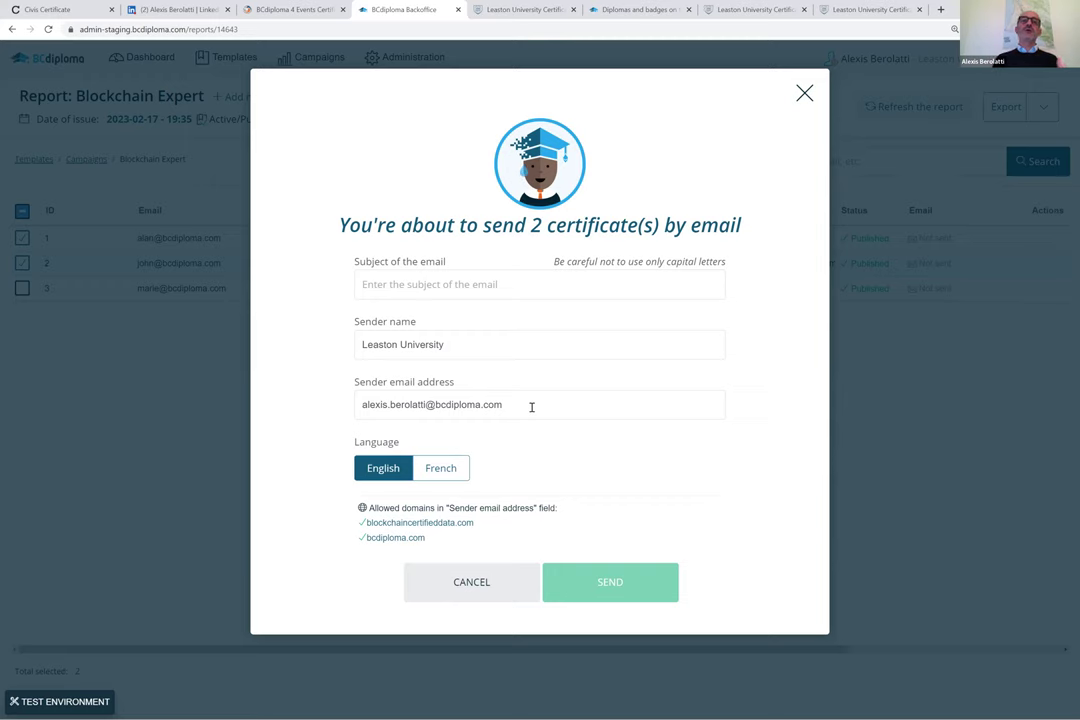
left_click_drag(523, 404, 369, 404)
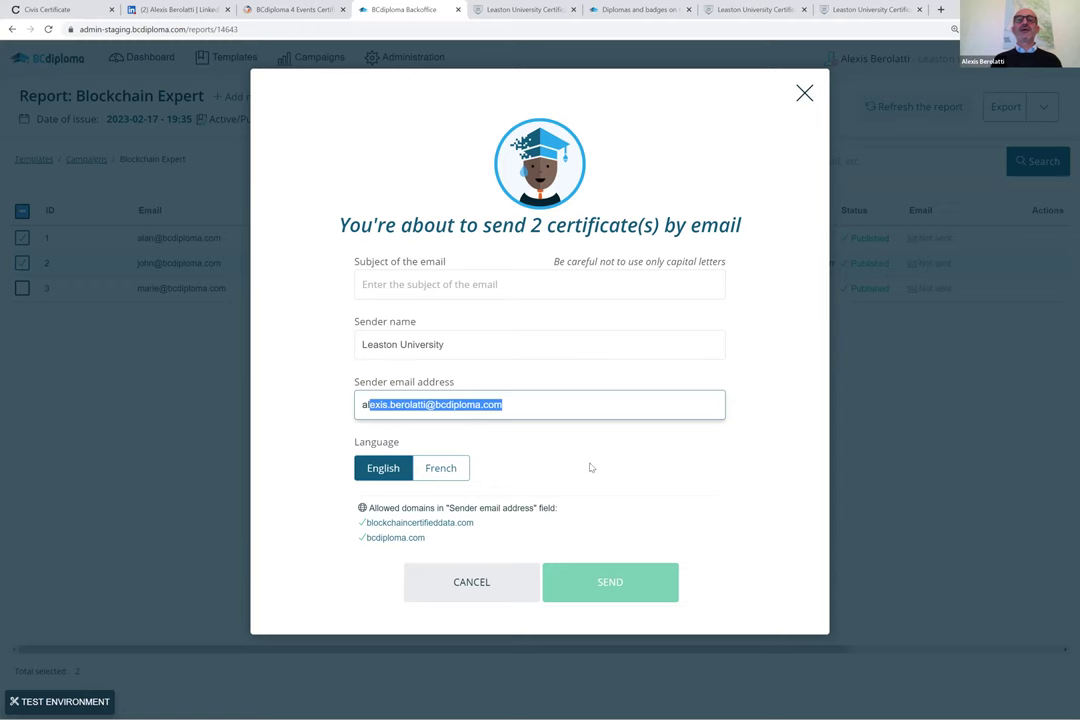
left_click(598, 467)
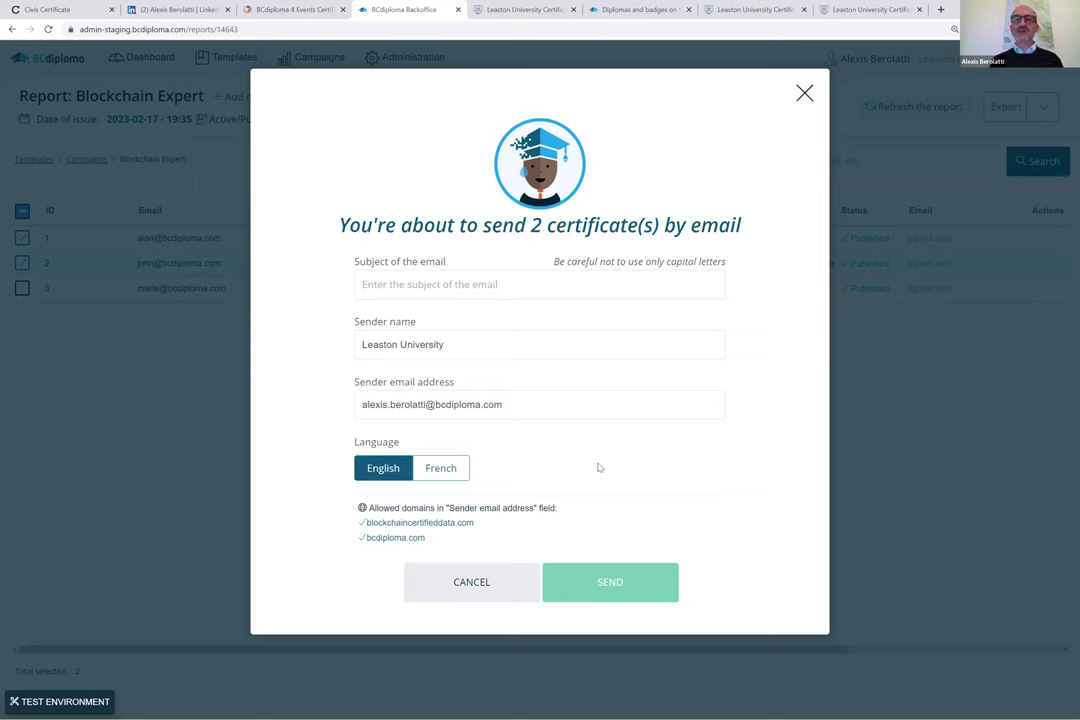
Close the email form and review the bulk actions for the selected certificates, opening the delete confirmation and cancelling it.
left_click(880, 415)
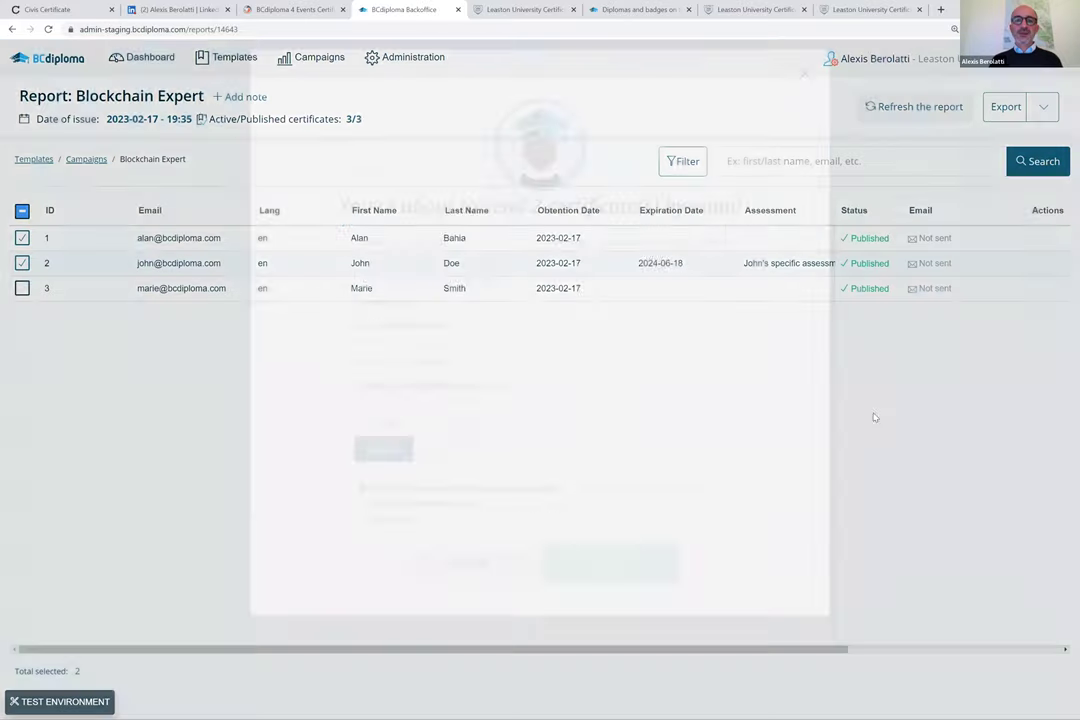
left_click(1044, 108)
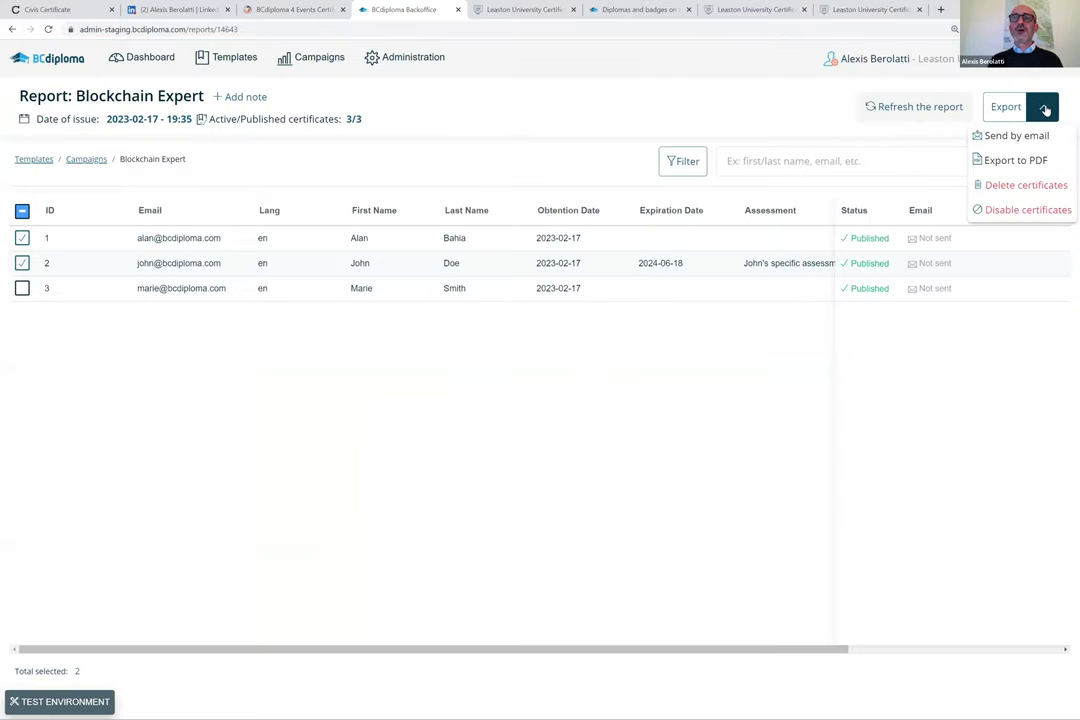
left_click(998, 188)
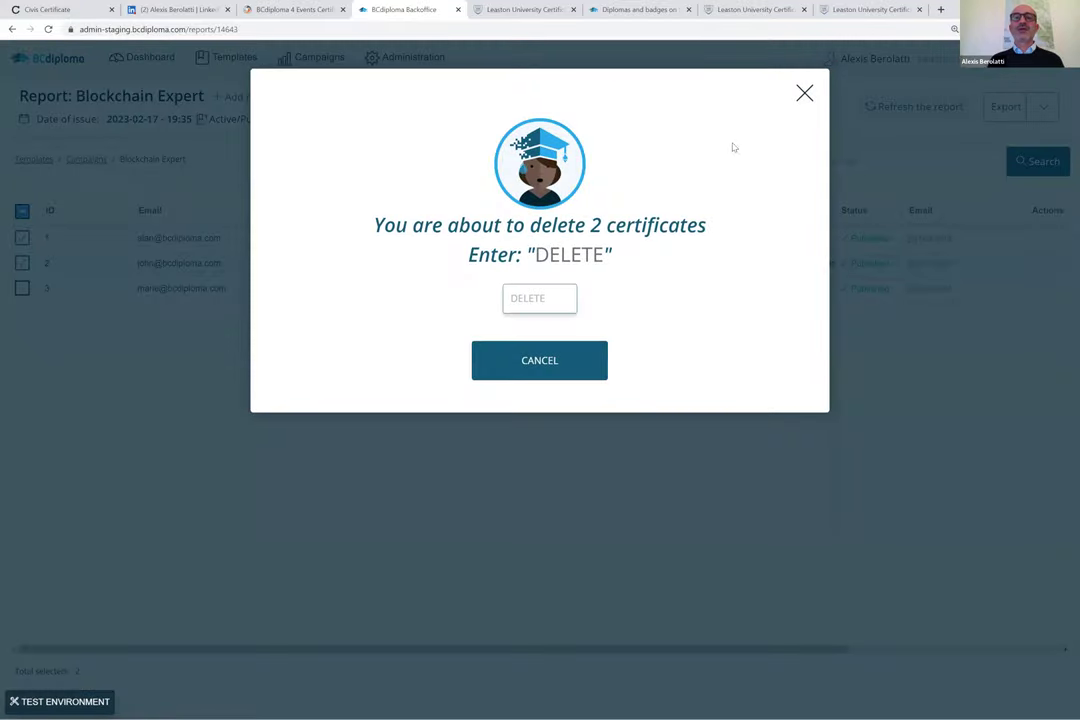
left_click(803, 93)
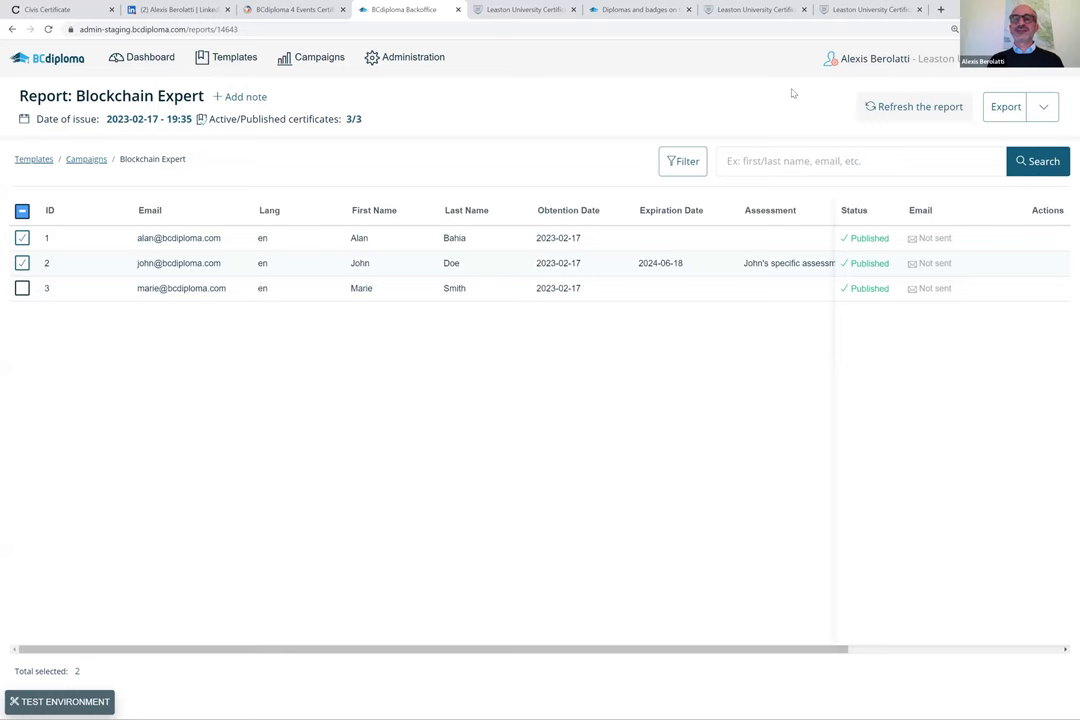
left_click(1043, 106)
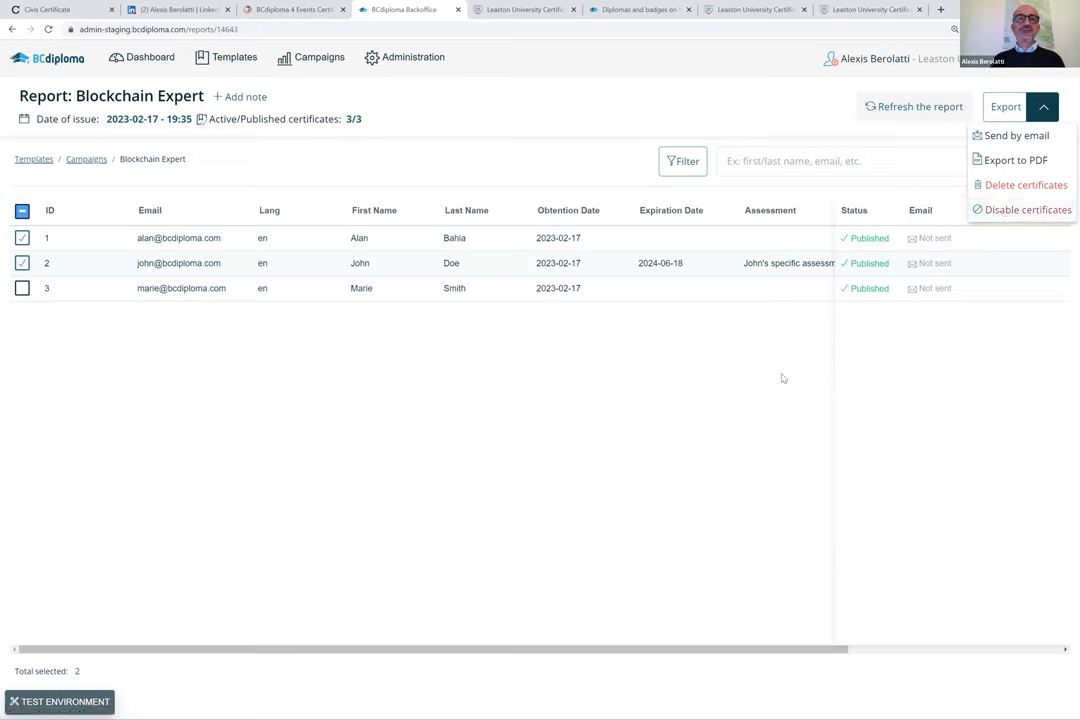
left_click(563, 161)
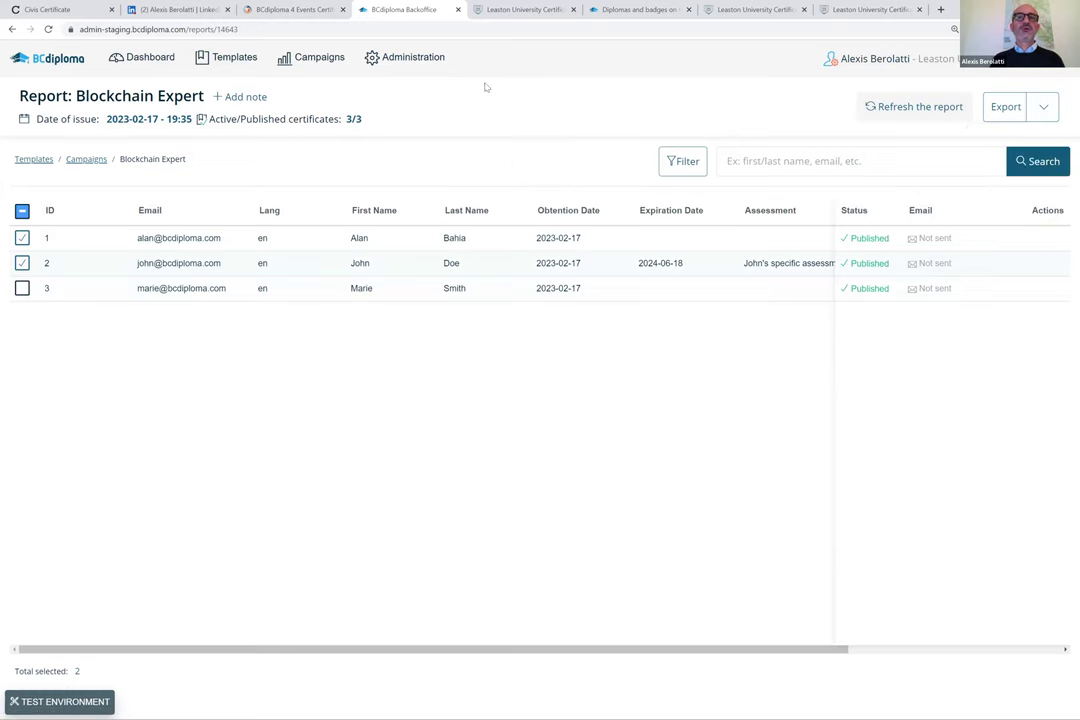
Review the user accounts in the administration area, then return to the campaigns overview.
left_click(410, 57)
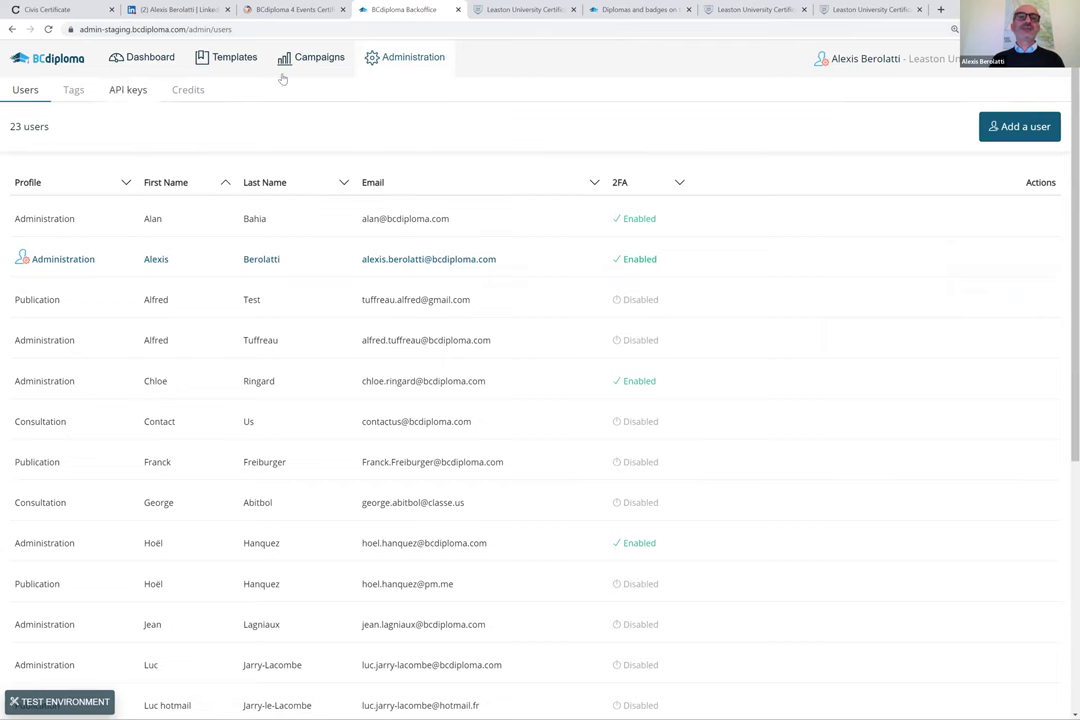
left_click(317, 59)
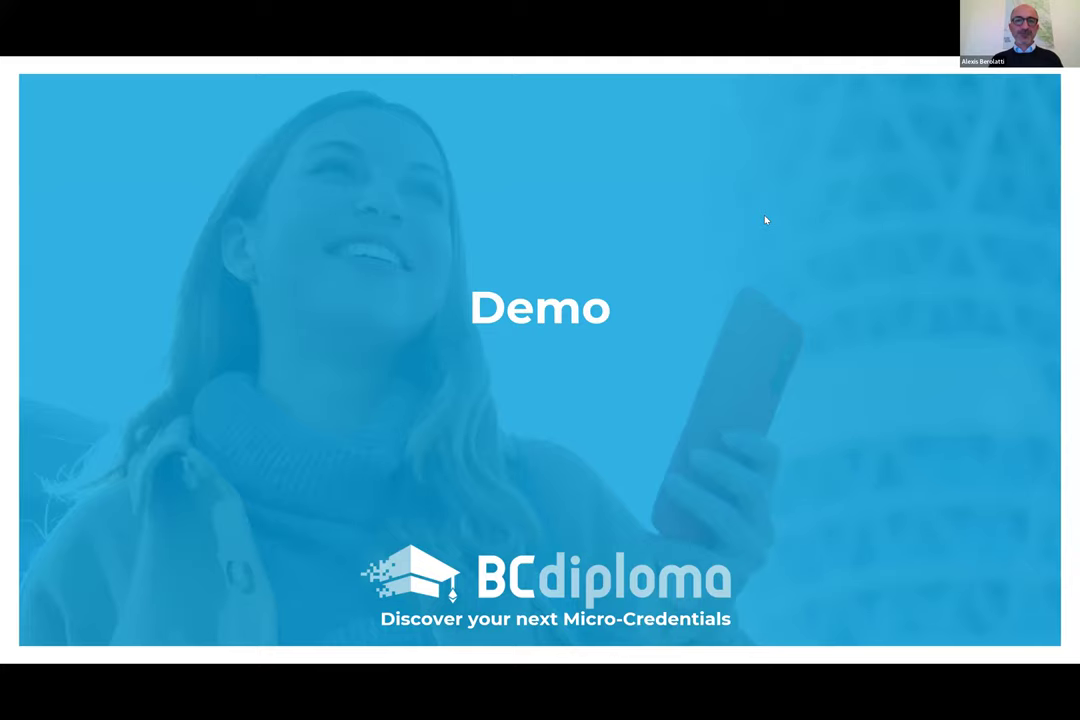
key("Right")
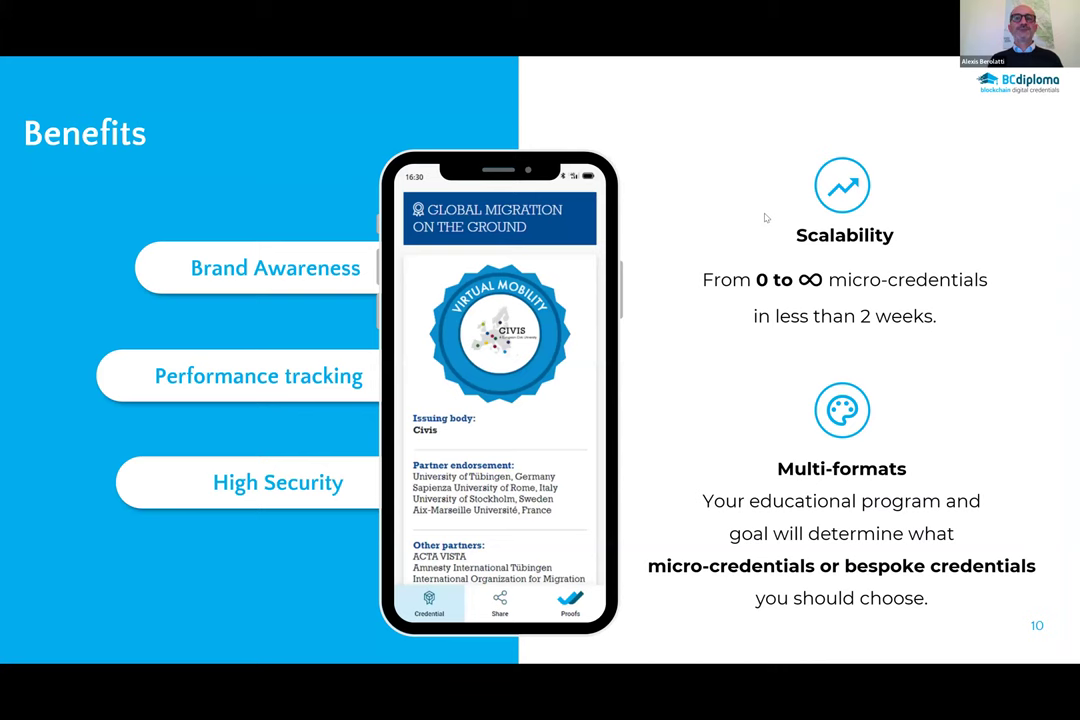